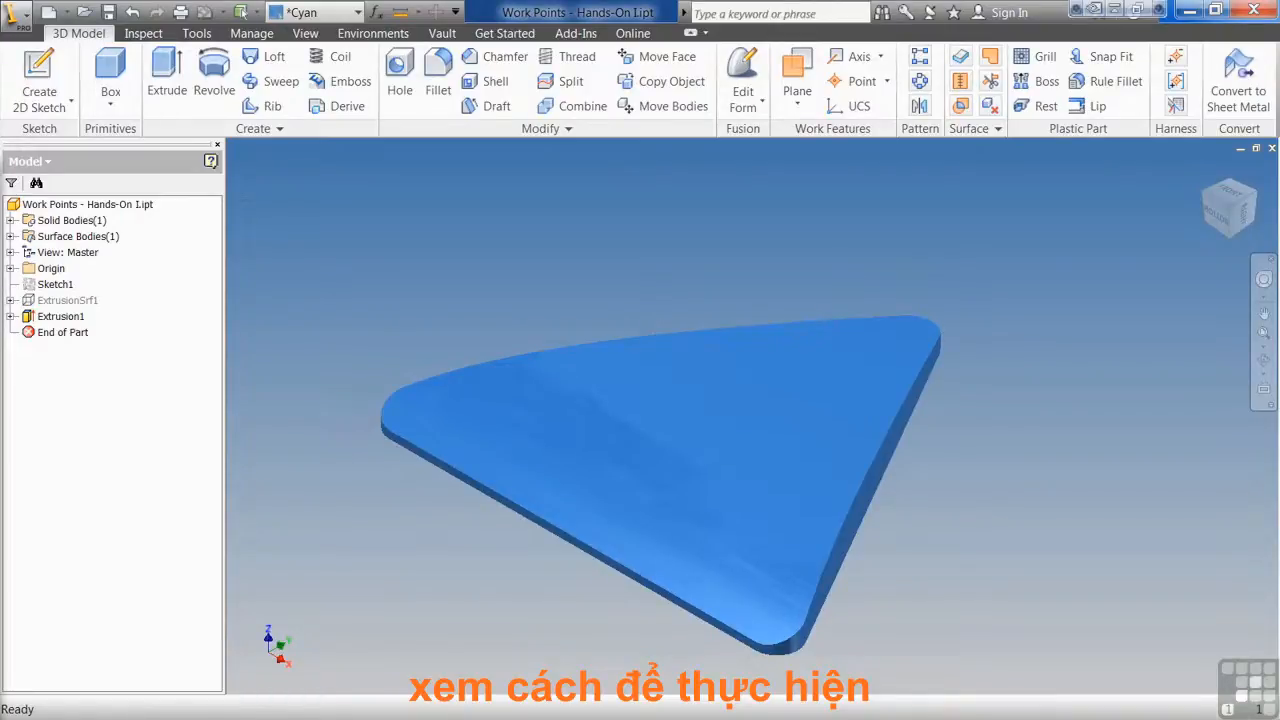
Examine the sketch beneath Extrusion1 in relation to the plate from several angles
left_click(11, 317)
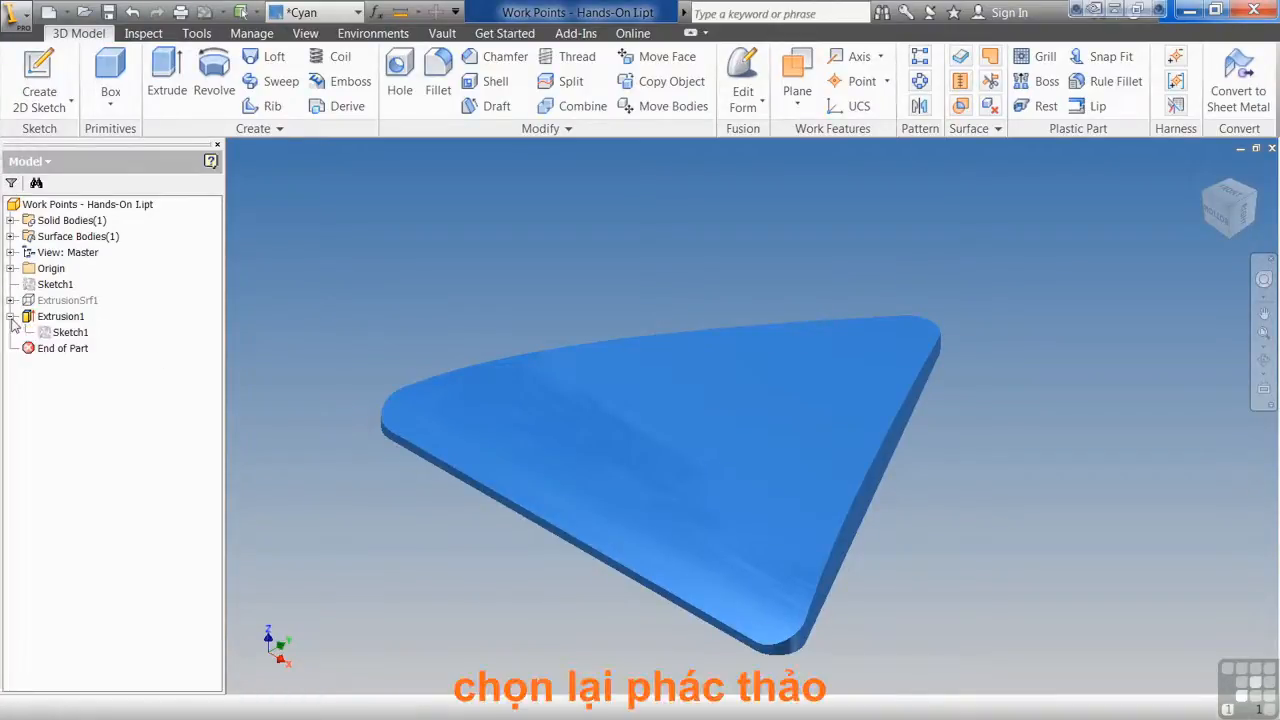
left_click(65, 333)
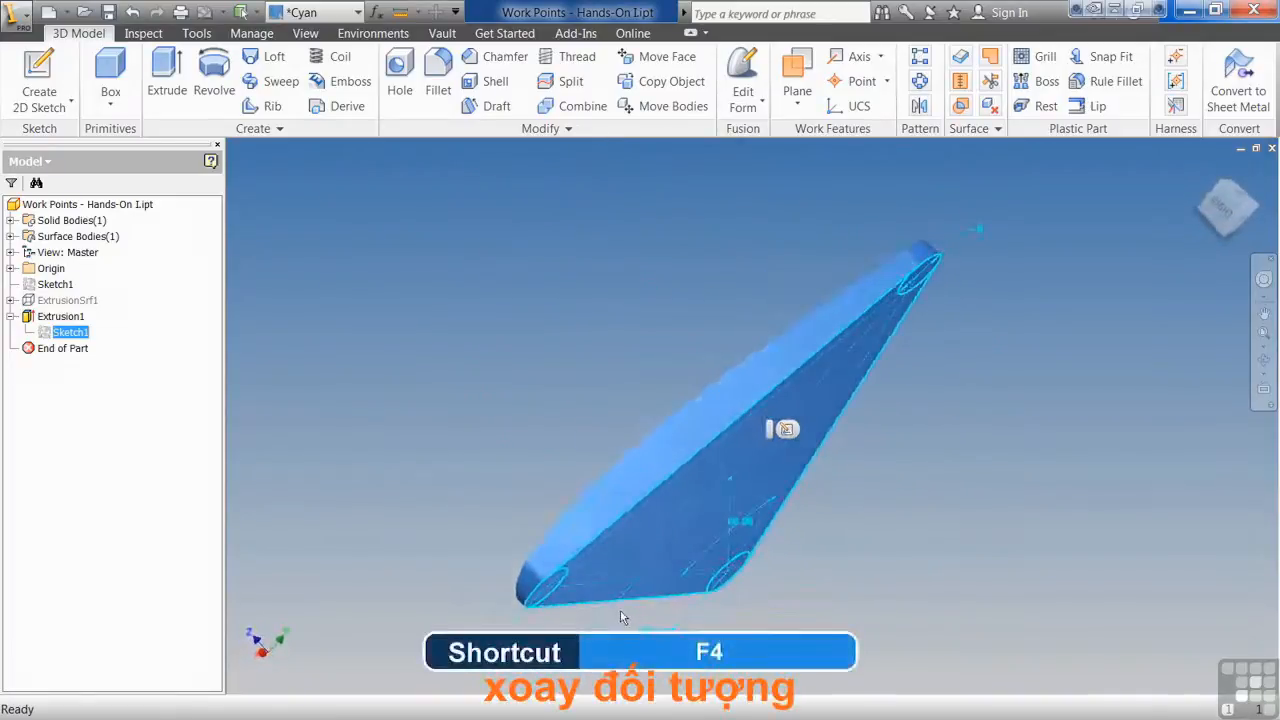
key("F4")
left_click_drag(653, 566, 663, 600)
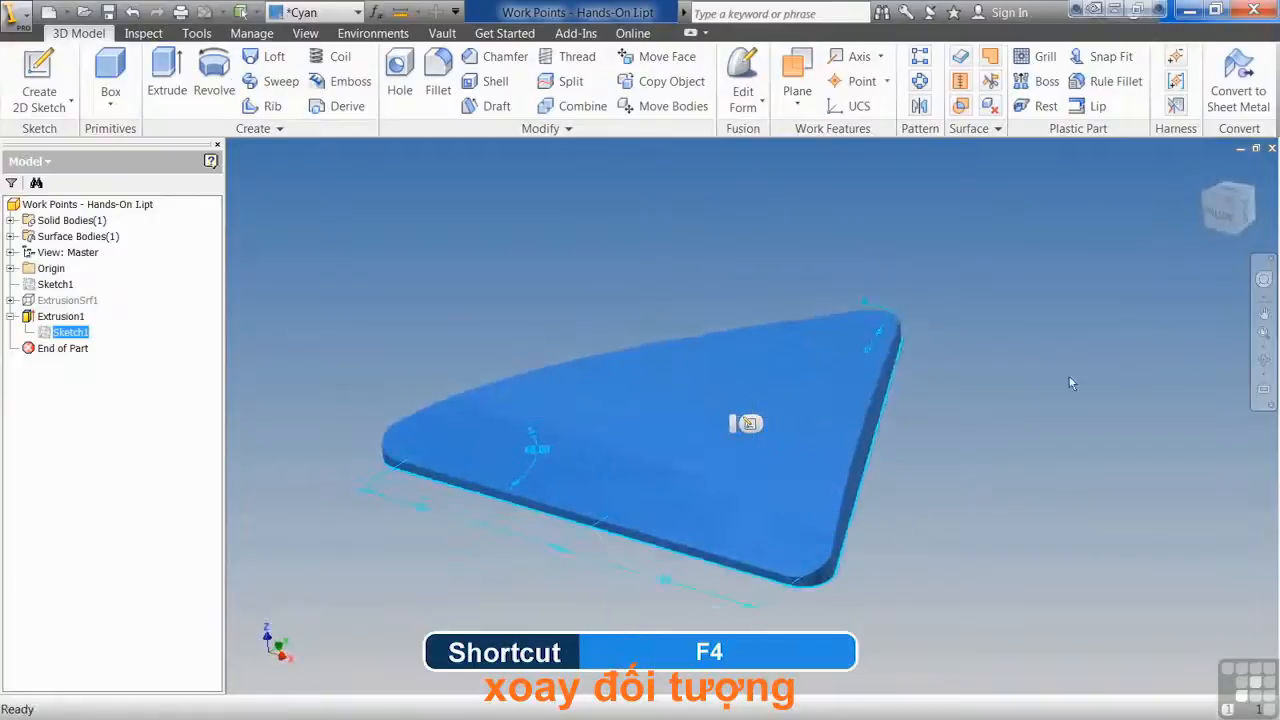
mouse_move(1236, 208)
left_mouse_down()
mouse_move(1256, 212)
mouse_move(1226, 172)
mouse_move(1238, 234)
mouse_move(1230, 198)
mouse_move(1218, 210)
left_mouse_up()
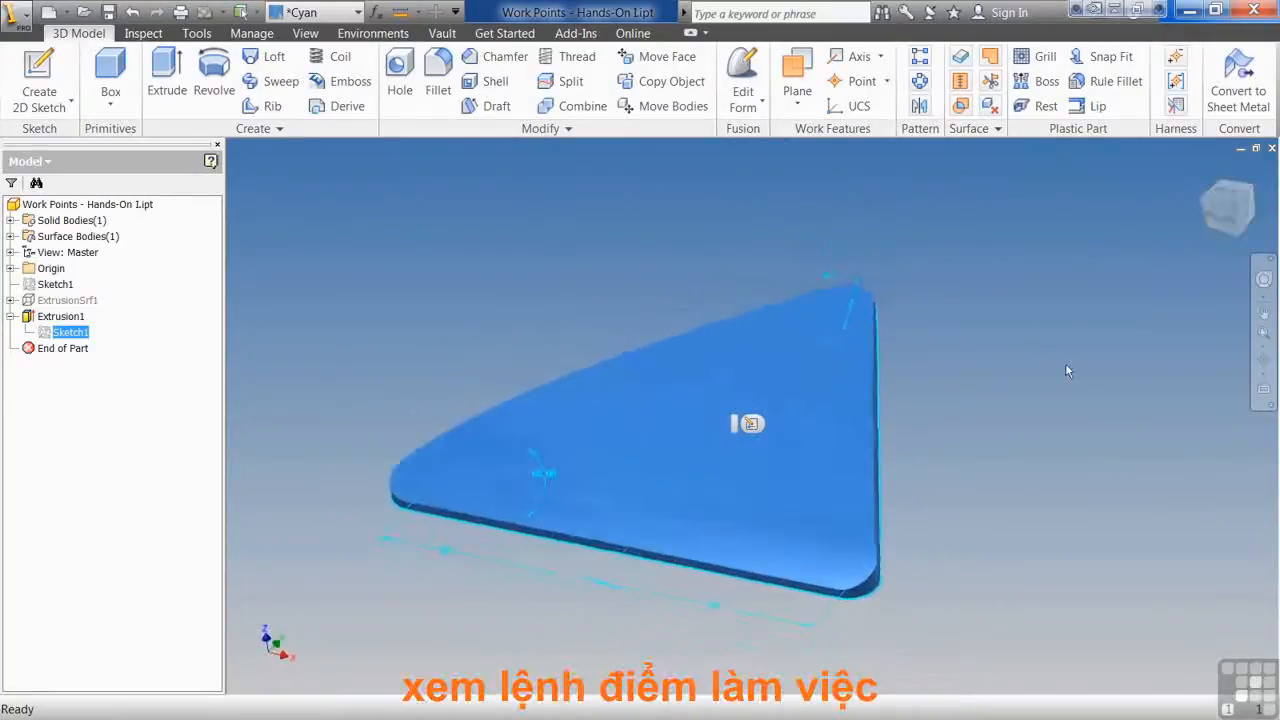
scroll(1068, 372, "down", 4)
scroll(1068, 373, "up", 1)
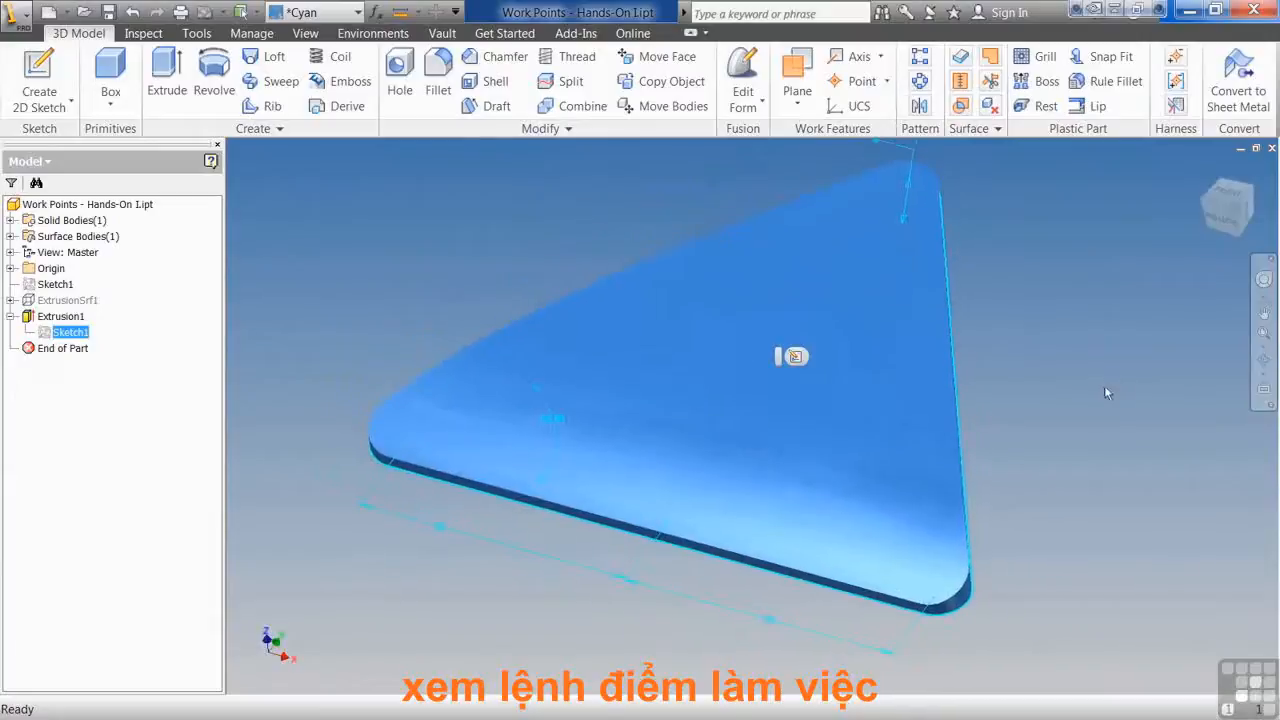
left_click(1106, 392)
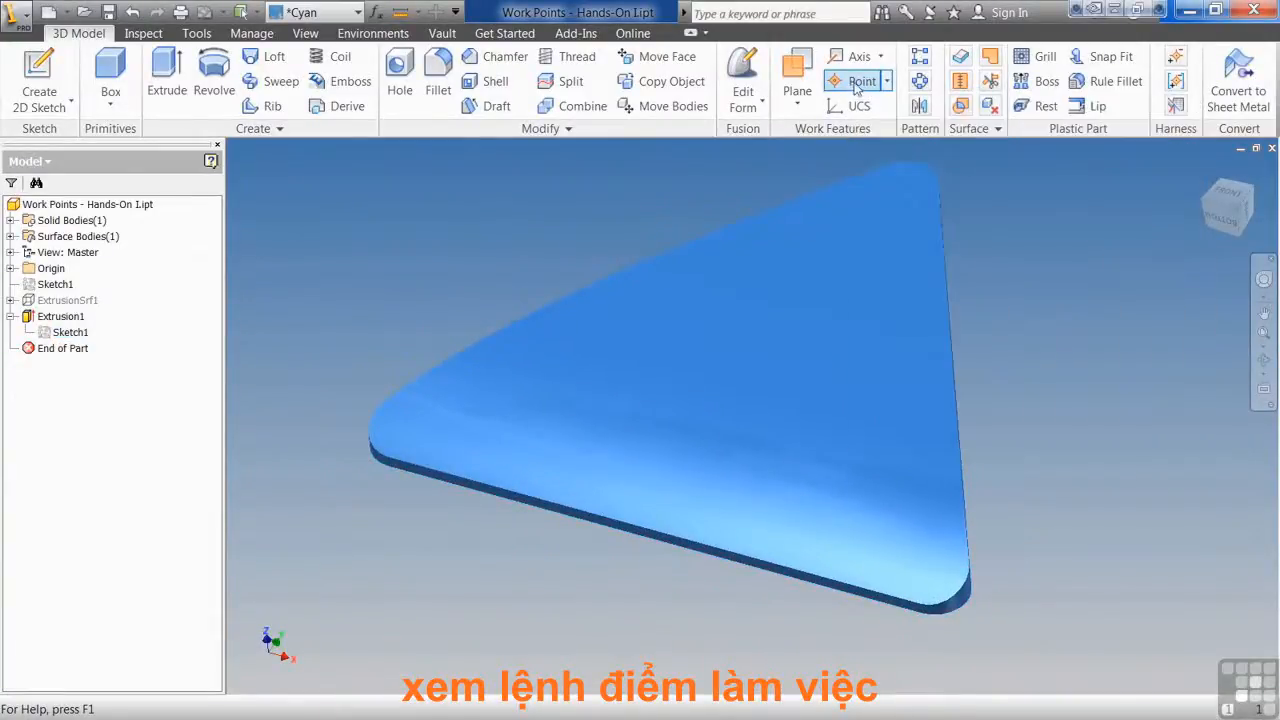
Create a work point at the midpoint of the upper straight edge along the front of the plate
left_click(858, 82)
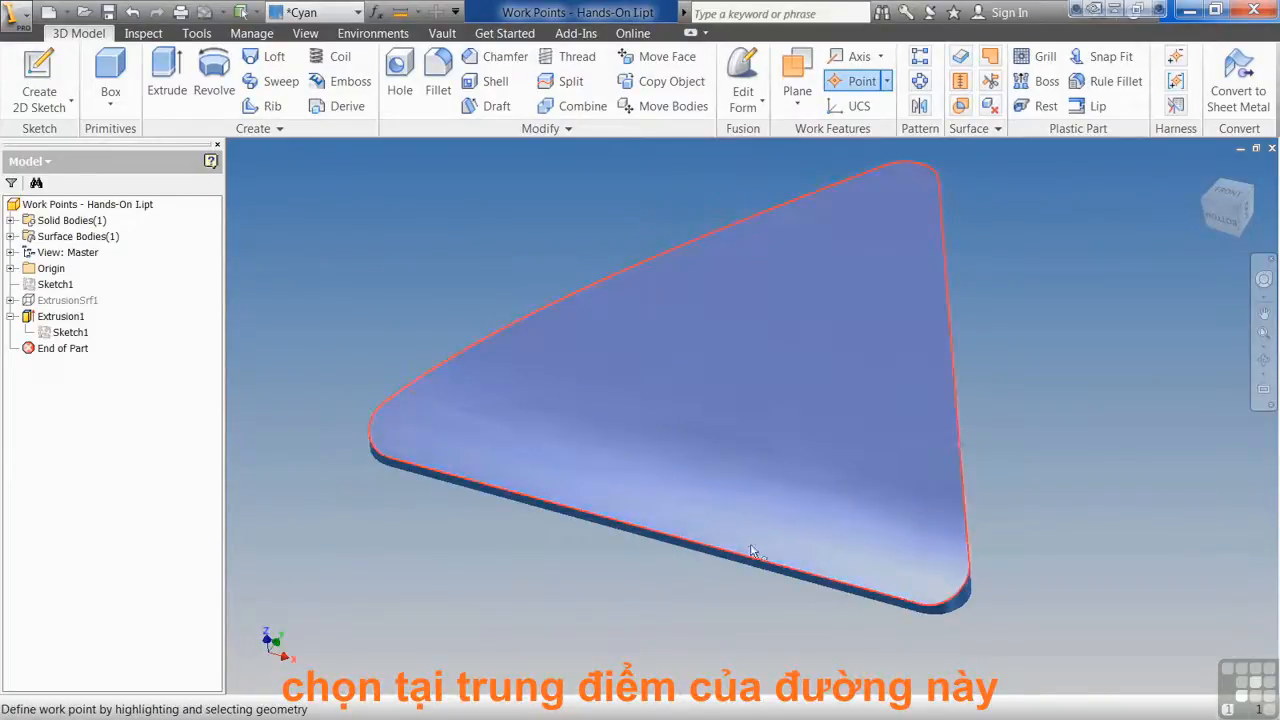
left_click(656, 536)
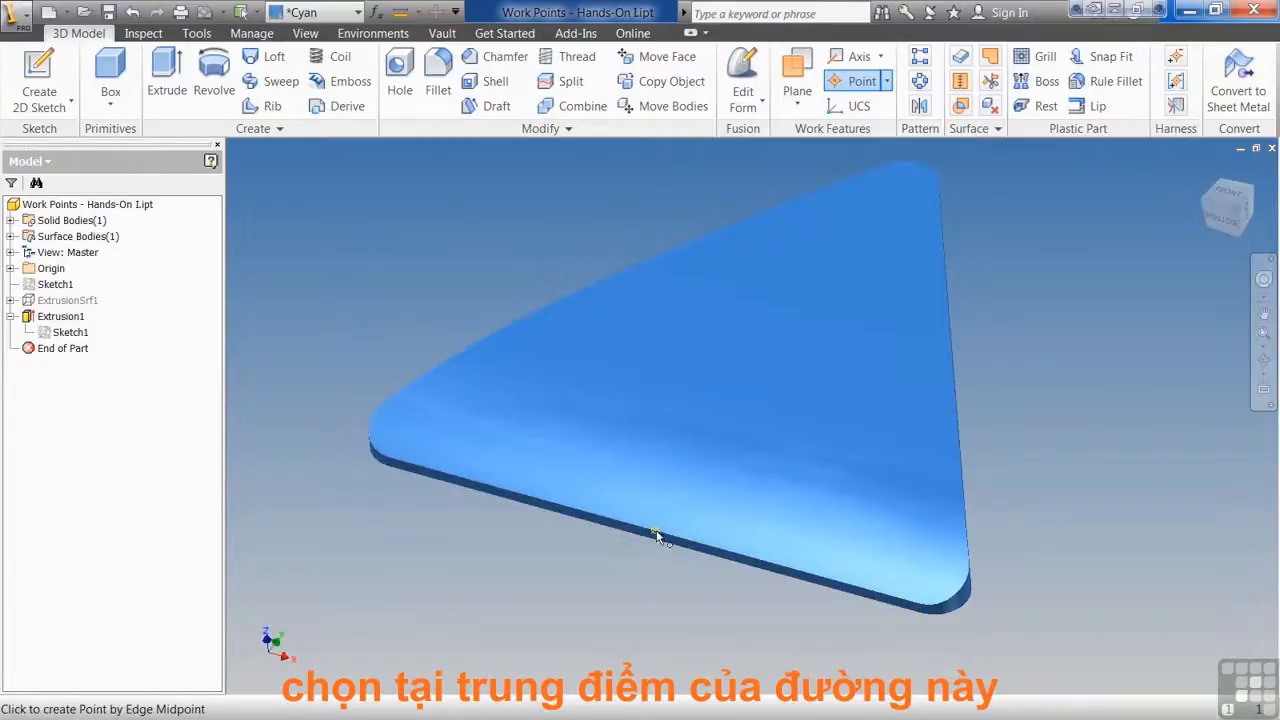
left_click(656, 536)
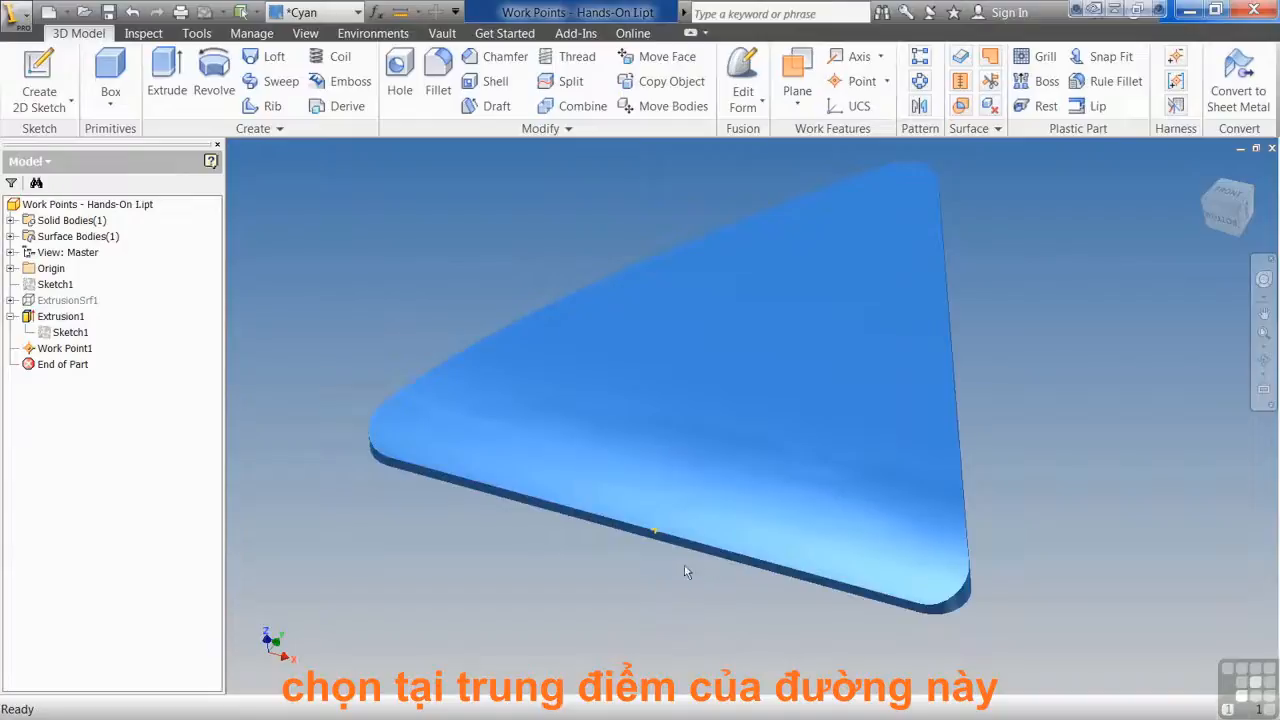
Create a work plane through the edge-midpoint work point, parallel to the plate's flat underside
left_click(797, 68)
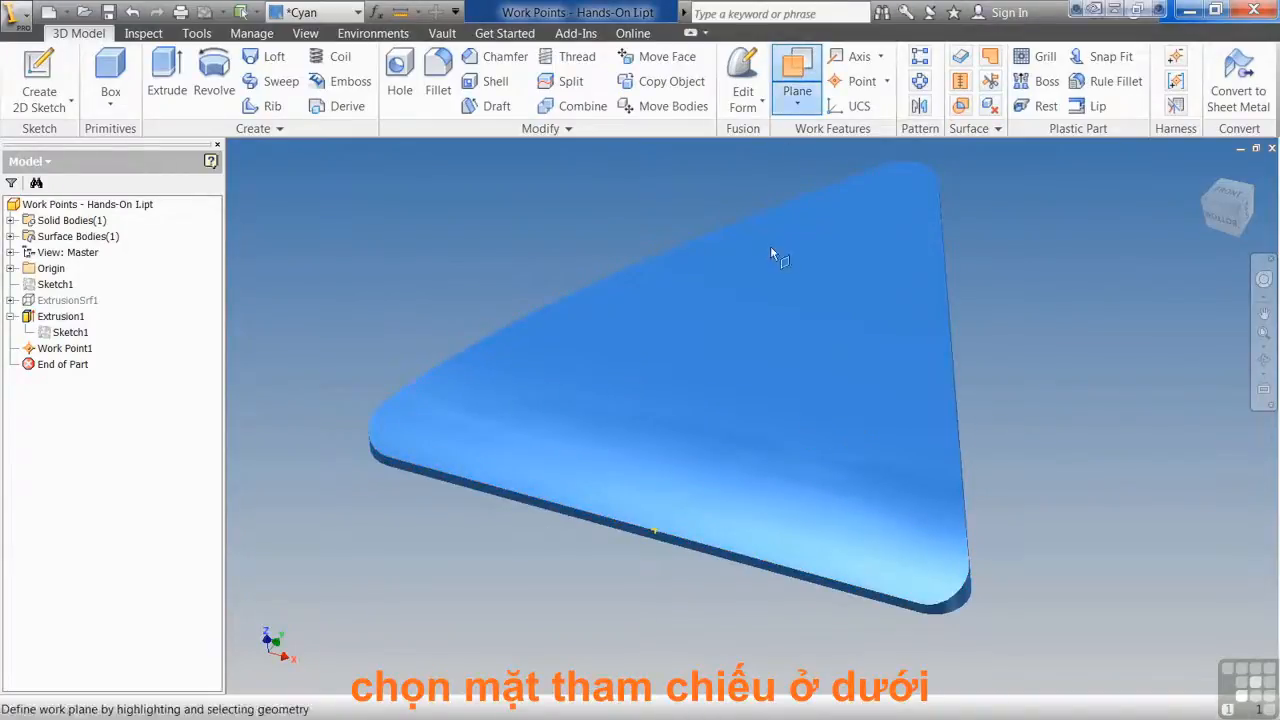
left_click(653, 533)
middle_click_drag(651, 536, 698, 415, "shift")
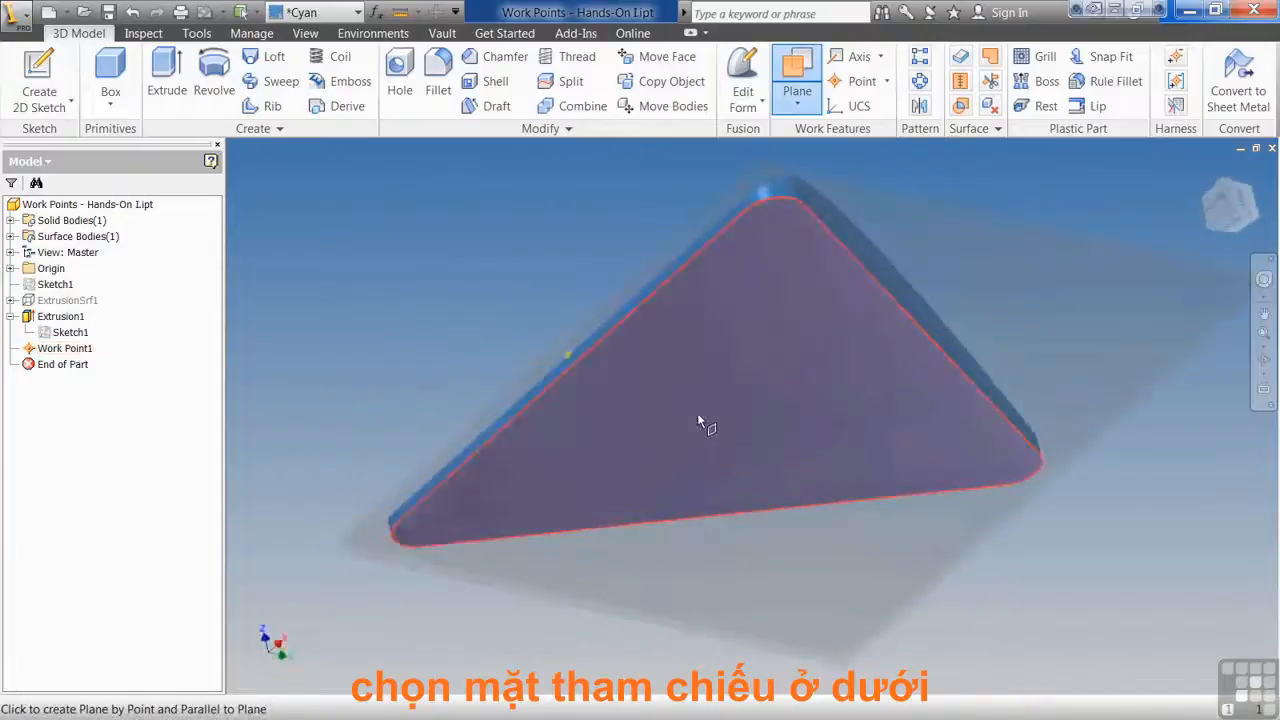
left_click(700, 423)
Start a 2D sketch on the new work plane and slice the model display at that plane
key("F6")
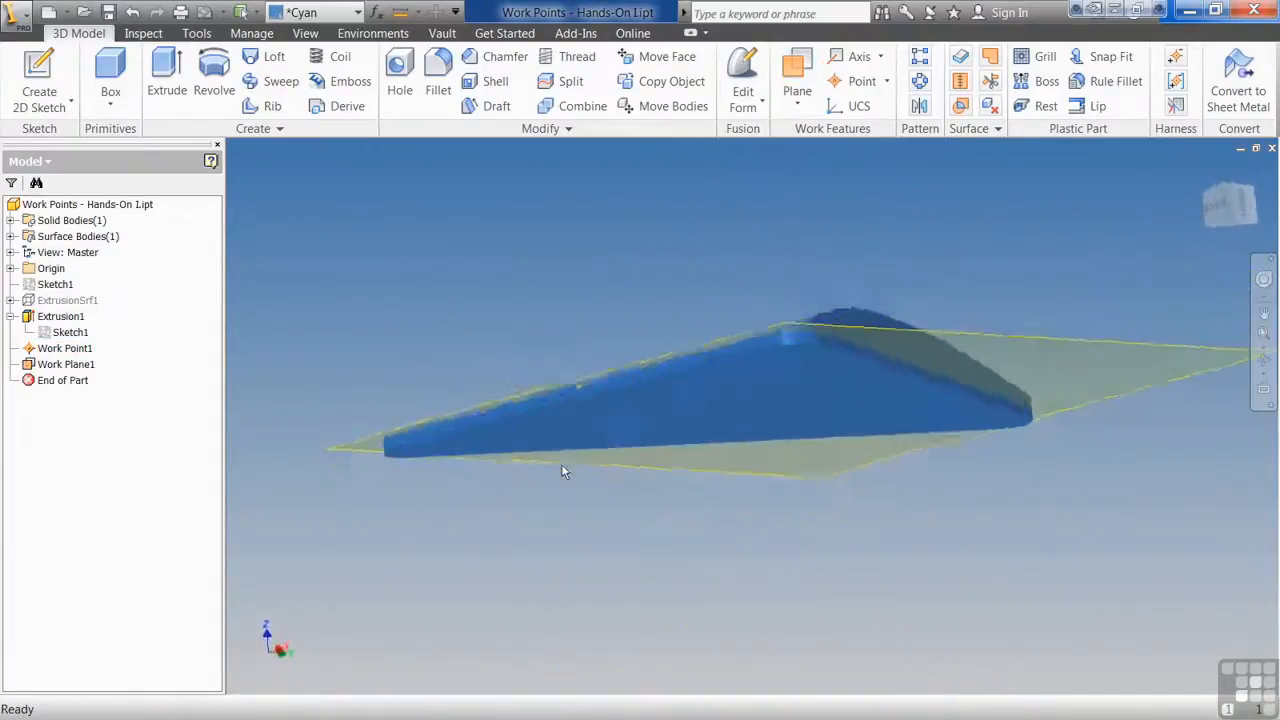
middle_click_drag(591, 469, 578, 440, "shift")
key("F6")
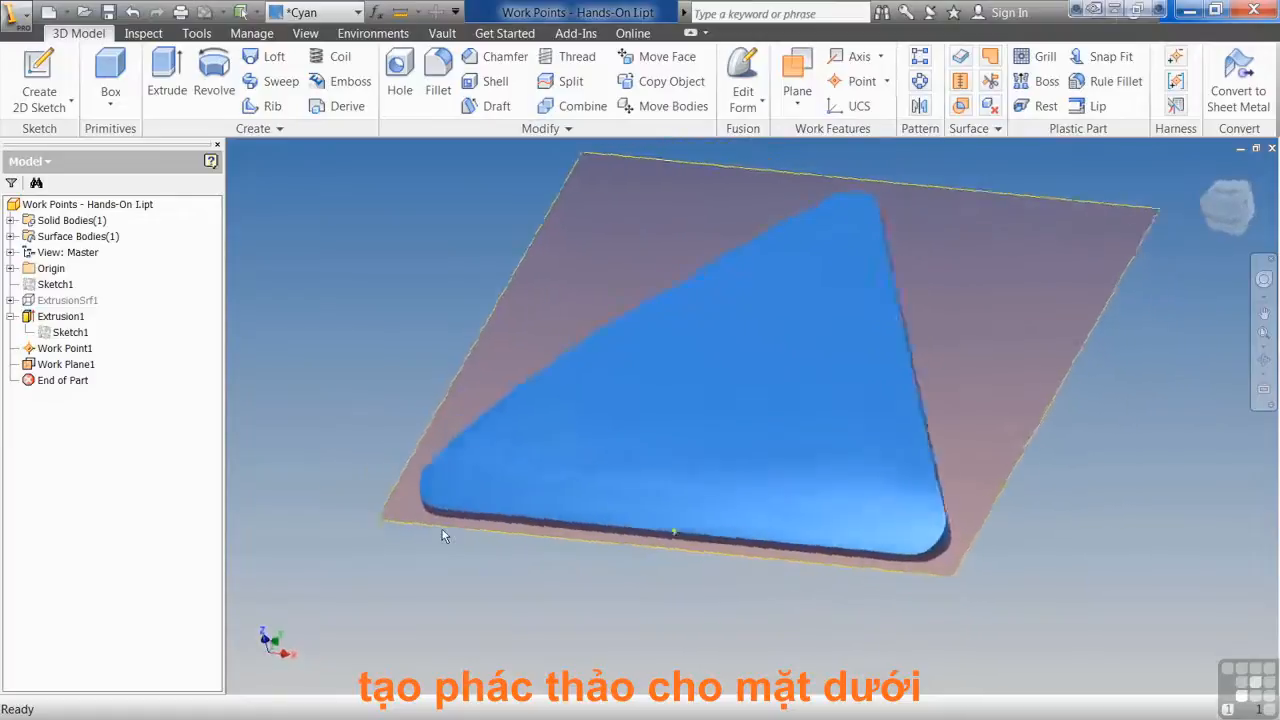
left_click(40, 88)
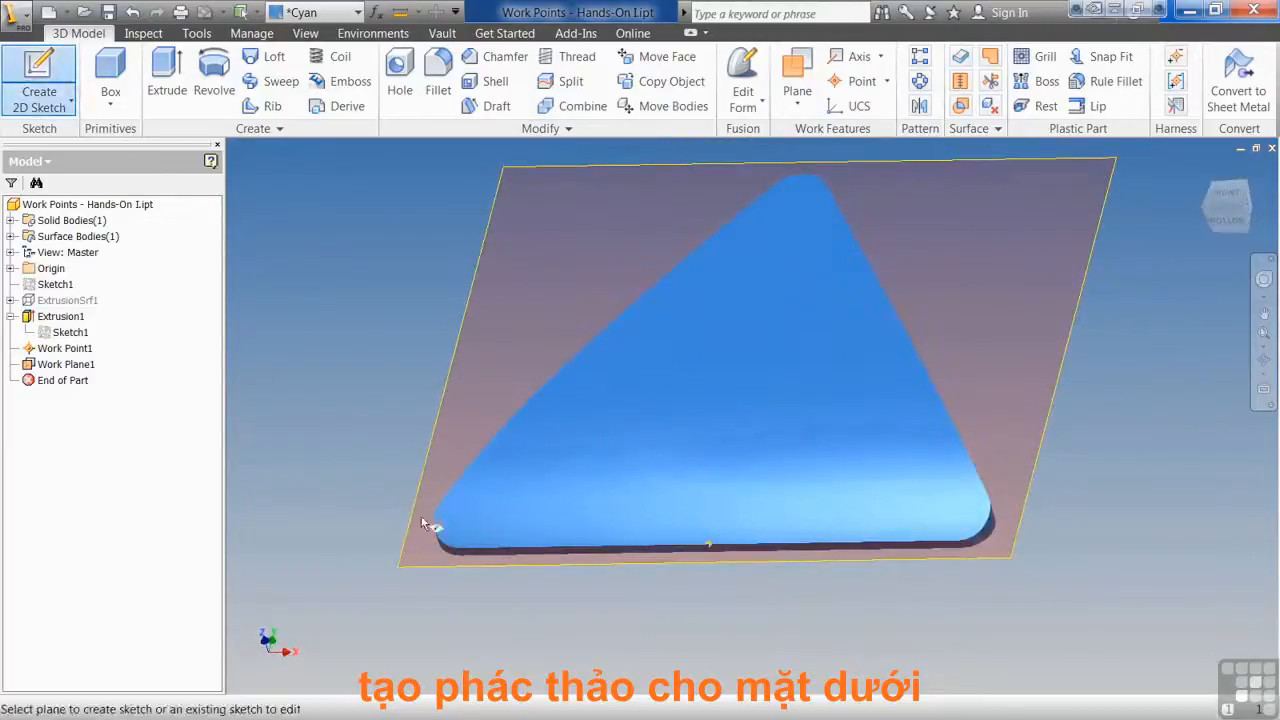
left_click(421, 568)
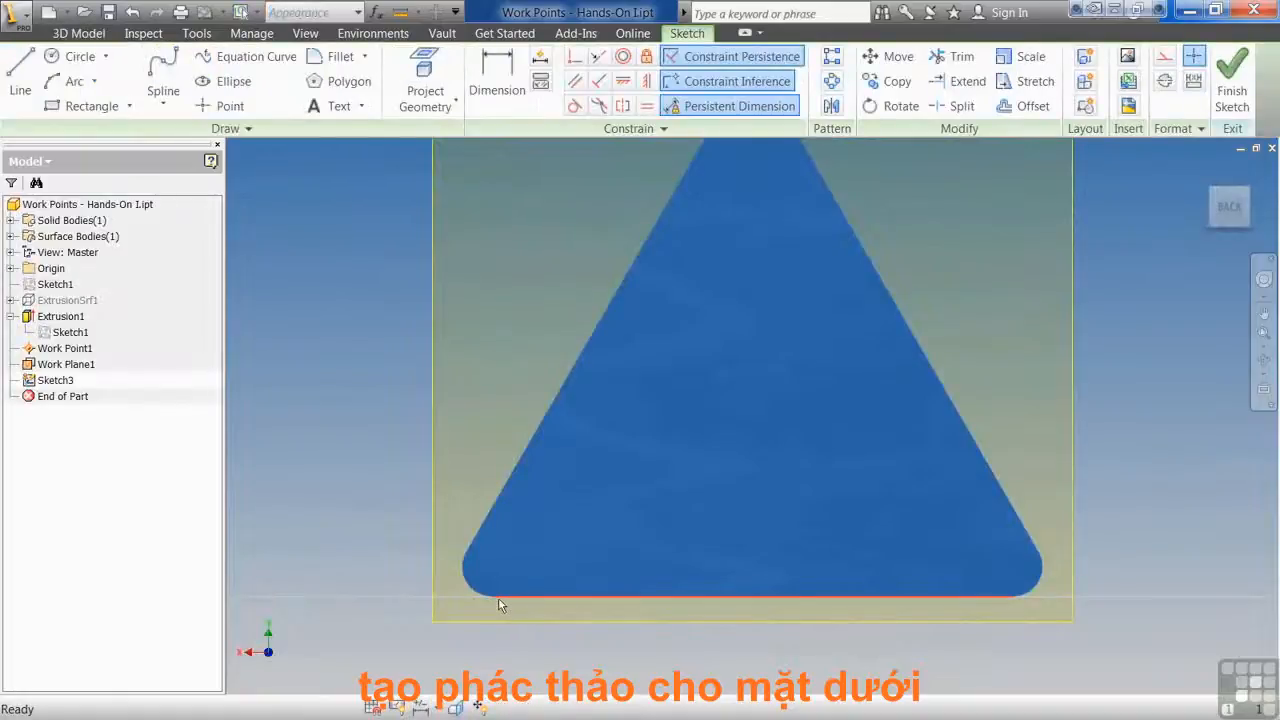
key("F6")
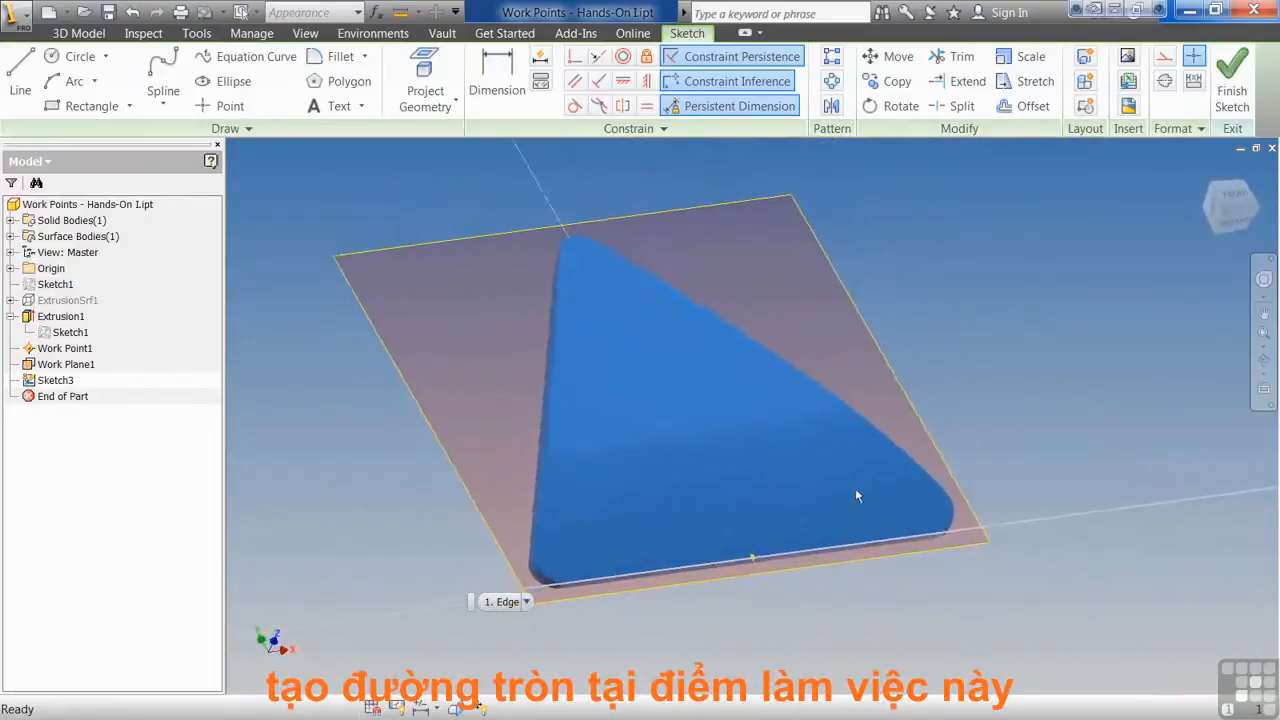
key("F5")
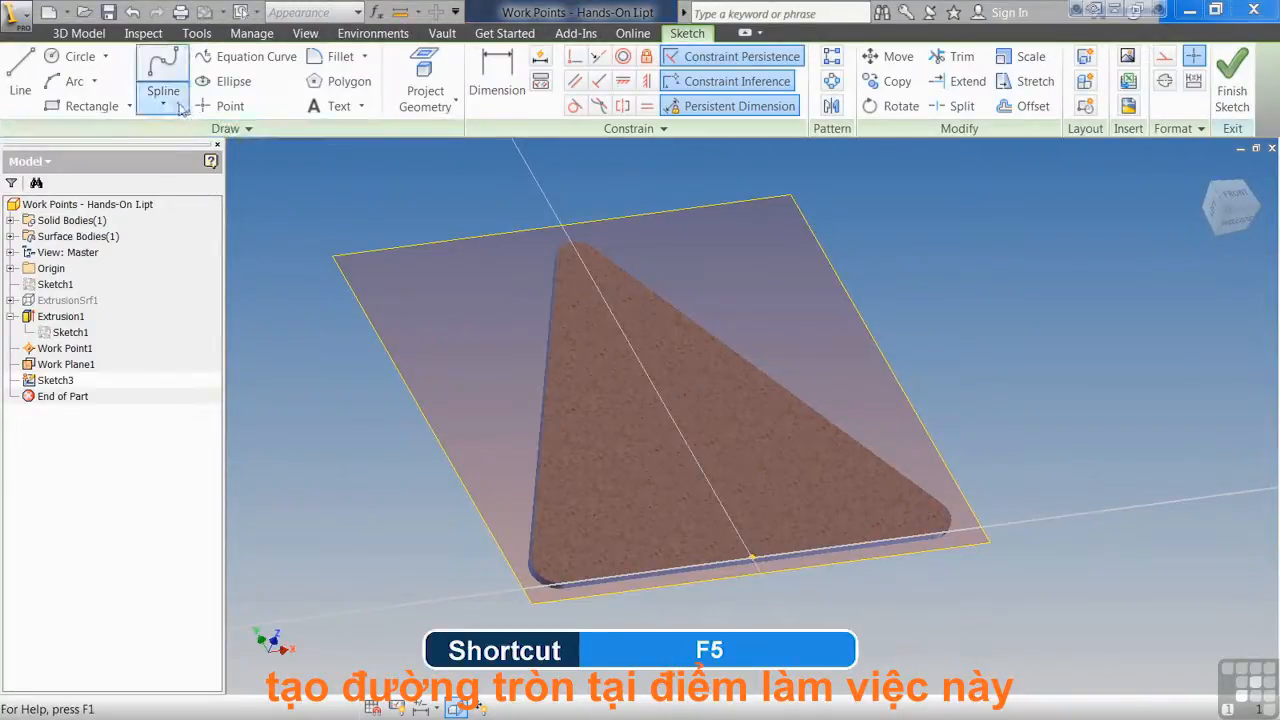
Sketch a circle centred on the work point at the plate's front edge and reduce its size freehand
left_click(78, 56)
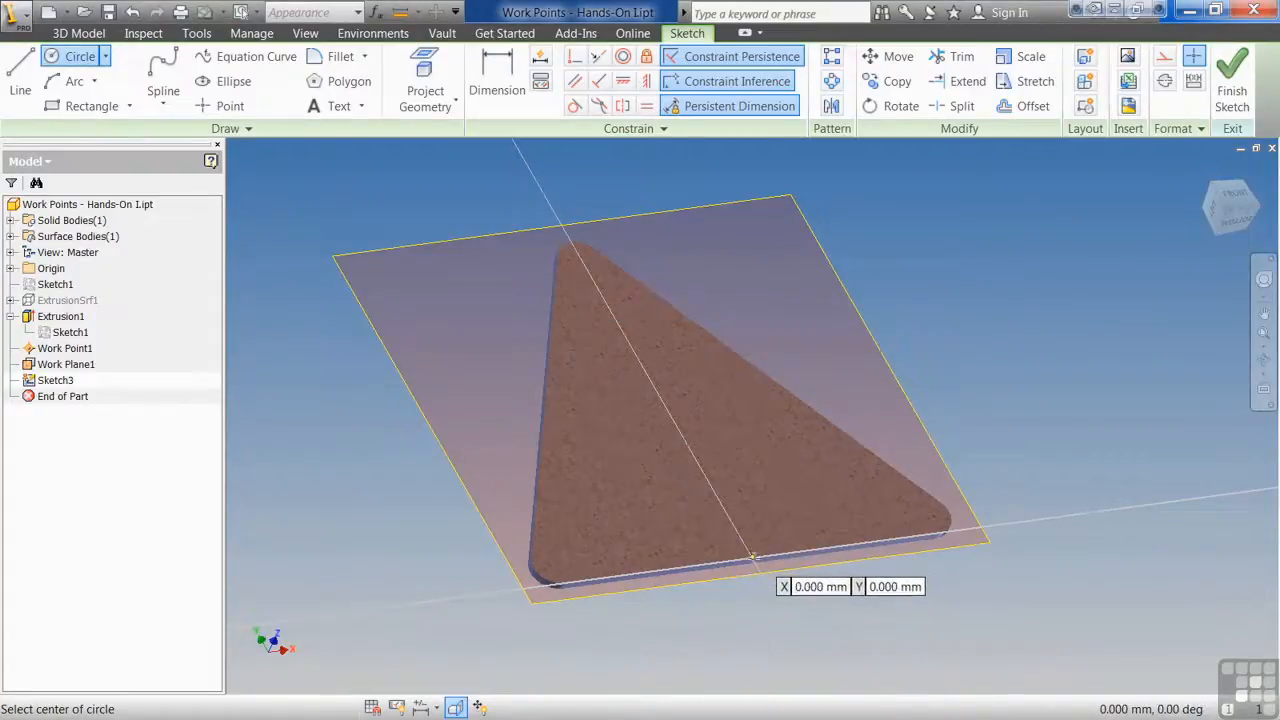
scroll(765, 555, "up", 5)
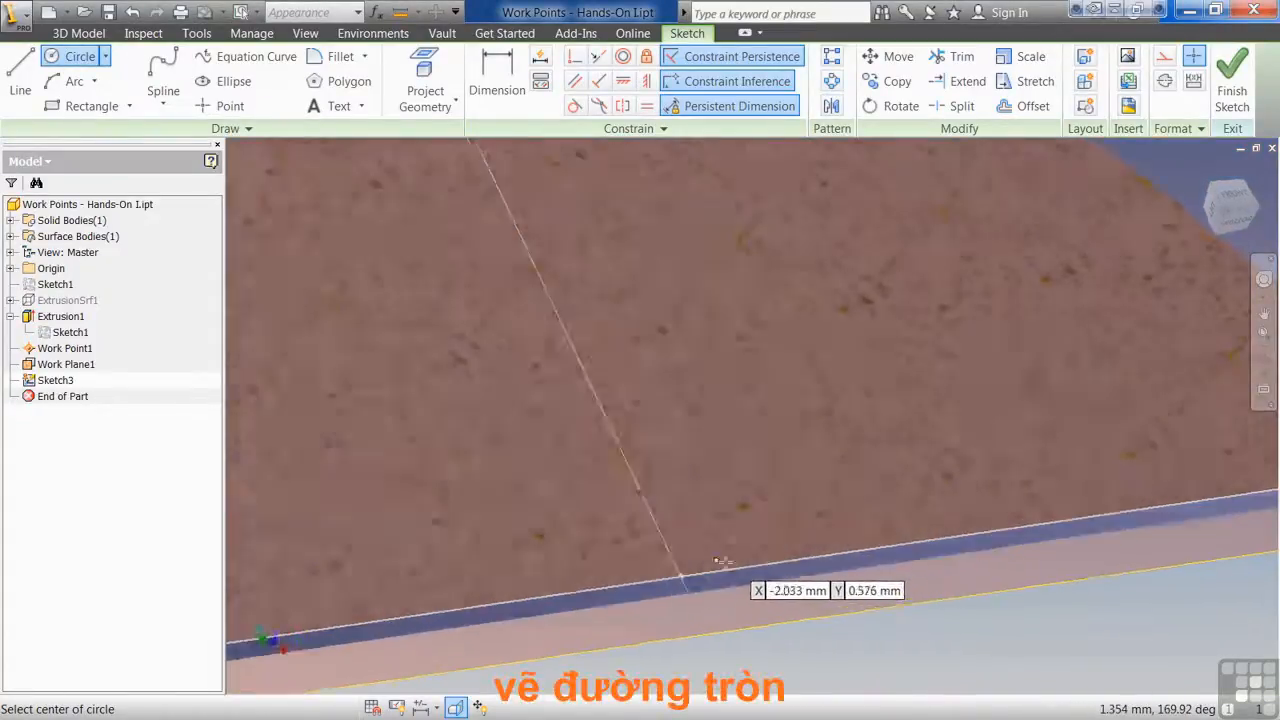
scroll(680, 590, "up", 2)
scroll(672, 597, "down", 2)
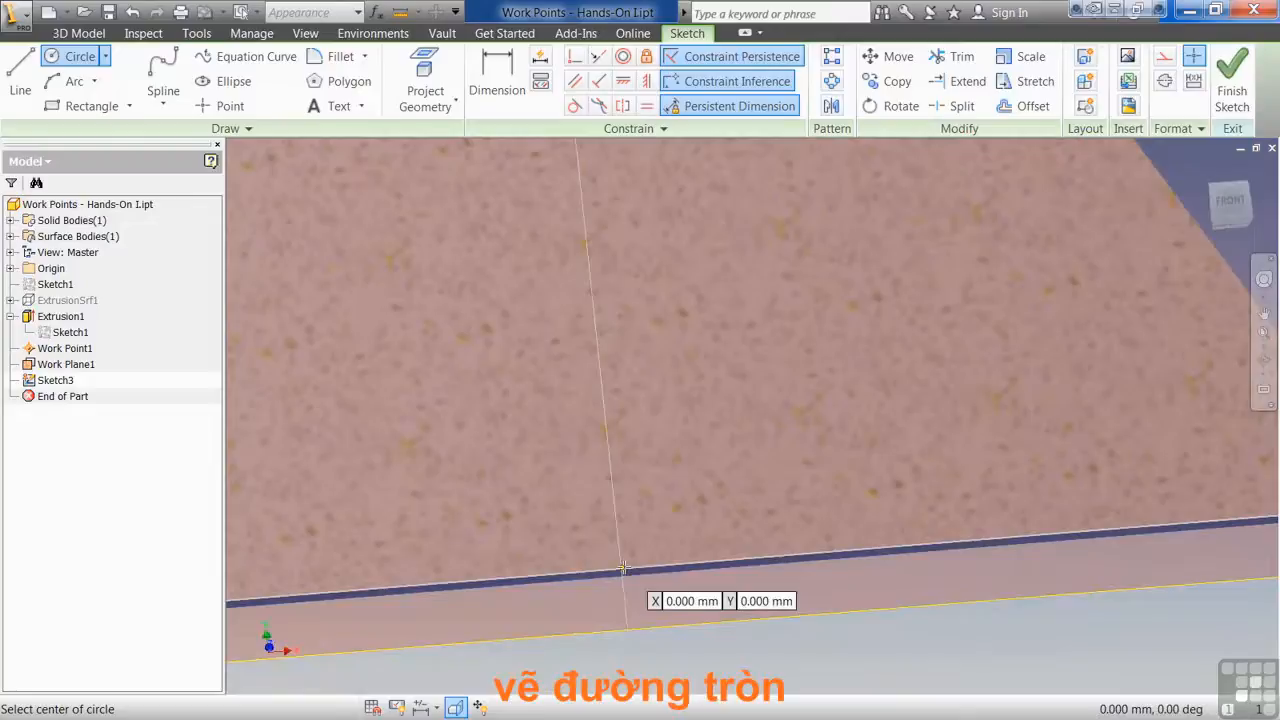
left_click(621, 567)
left_click(741, 463)
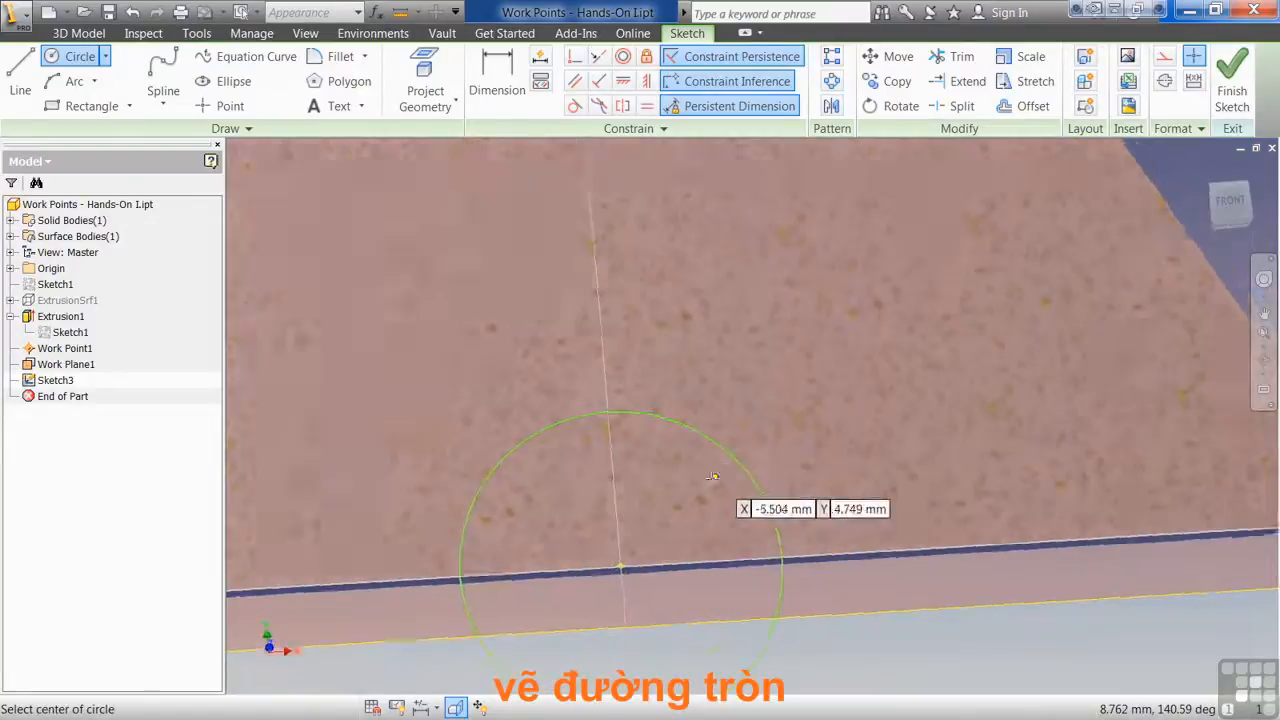
scroll(714, 476, "down", 3)
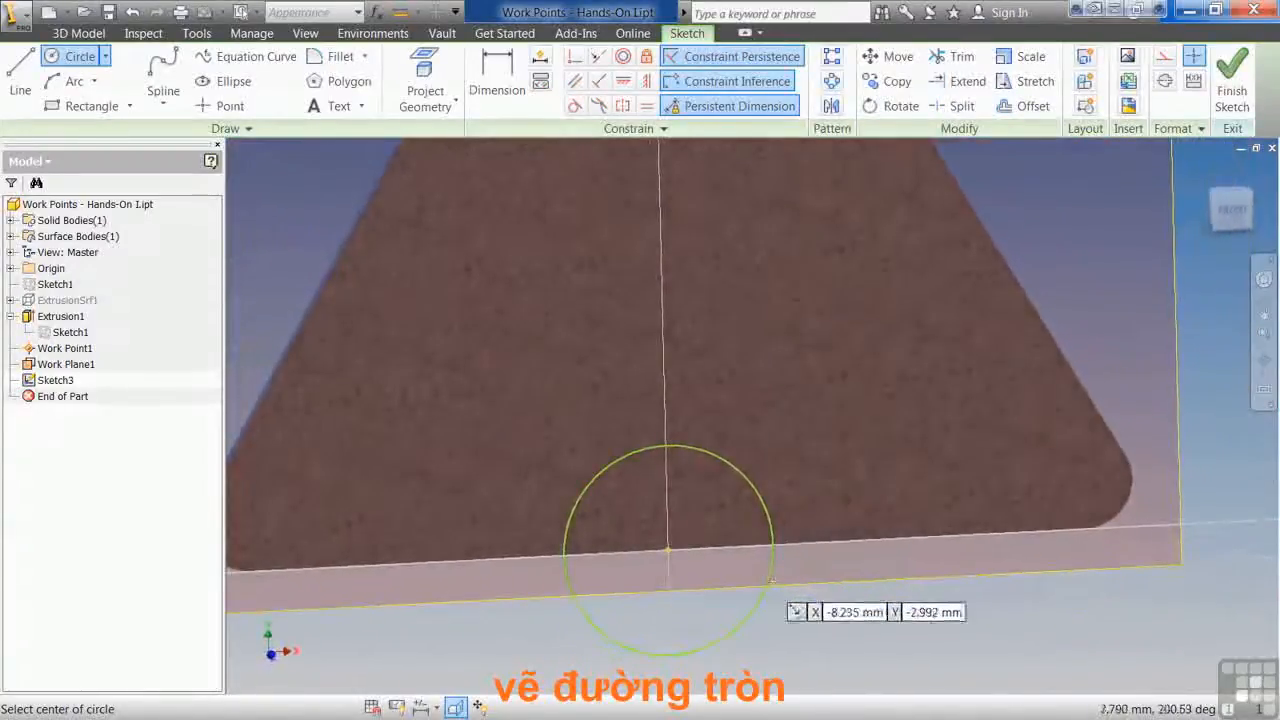
key("Escape")
left_click_drag(777, 599, 735, 582)
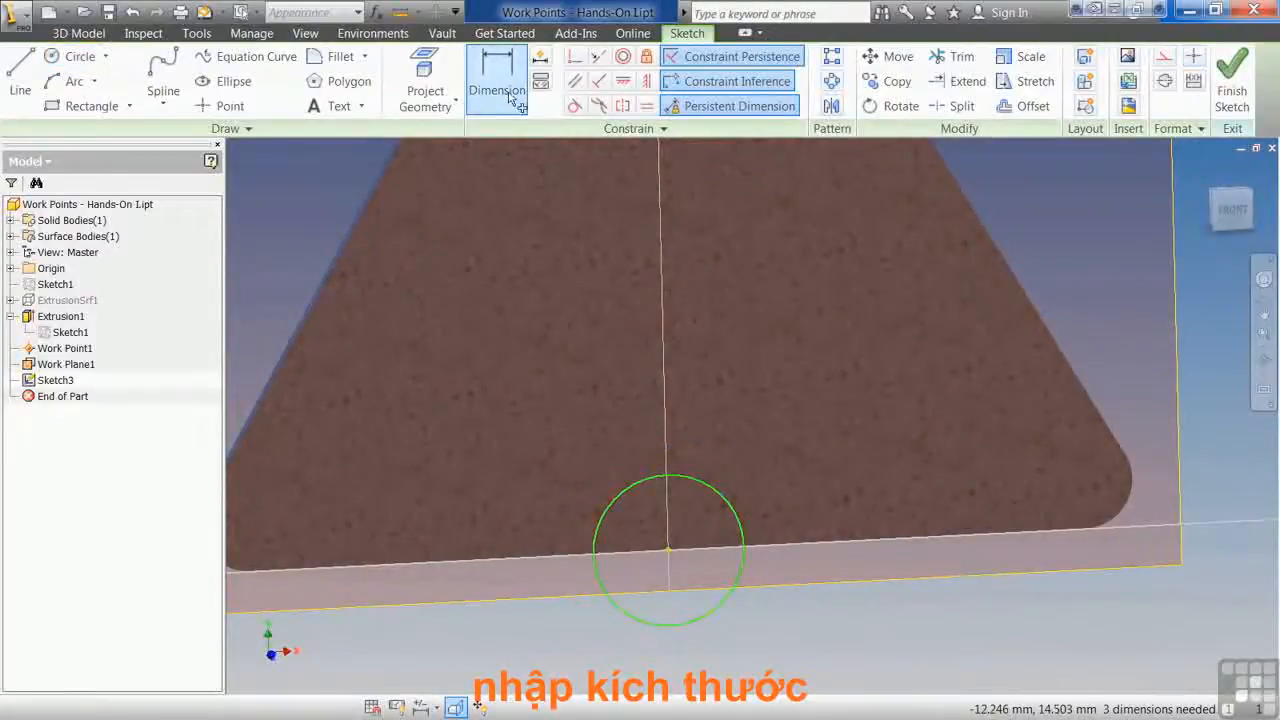
Dimension the circle's diameter at 25 mm and finish the sketch
left_click(512, 96)
left_click(723, 602)
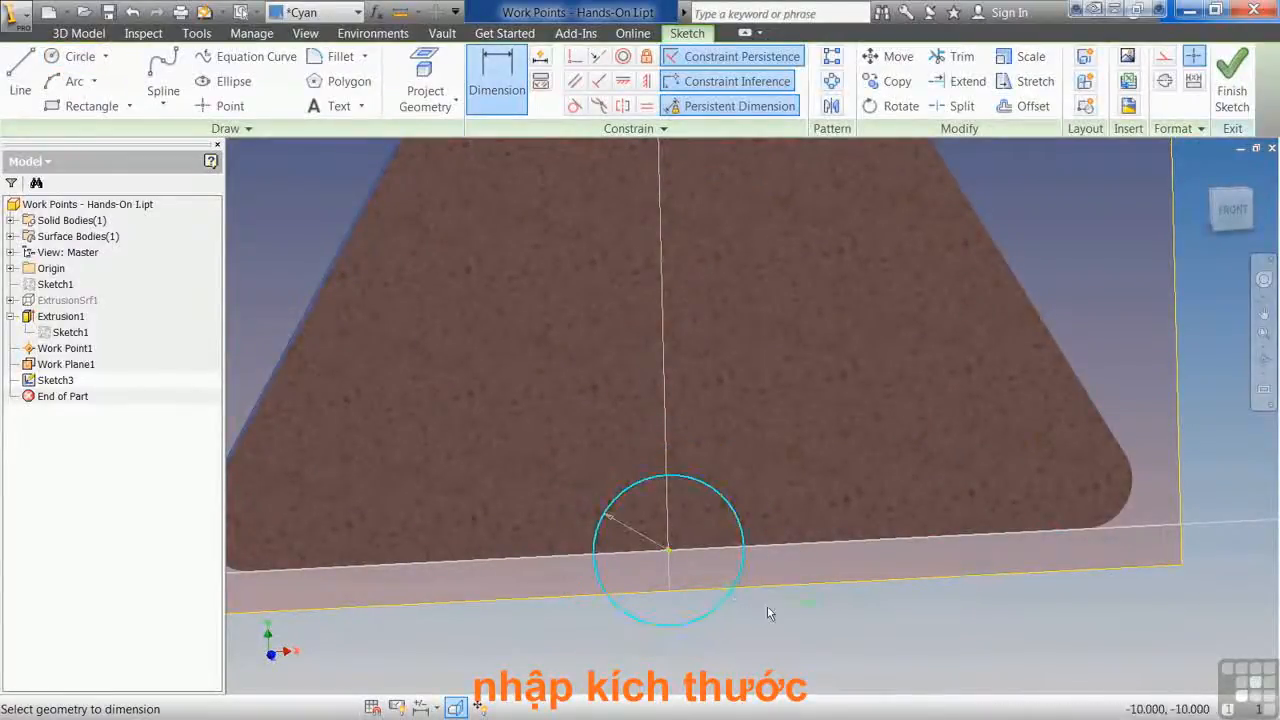
left_click(766, 616)
type("25")
key("Return")
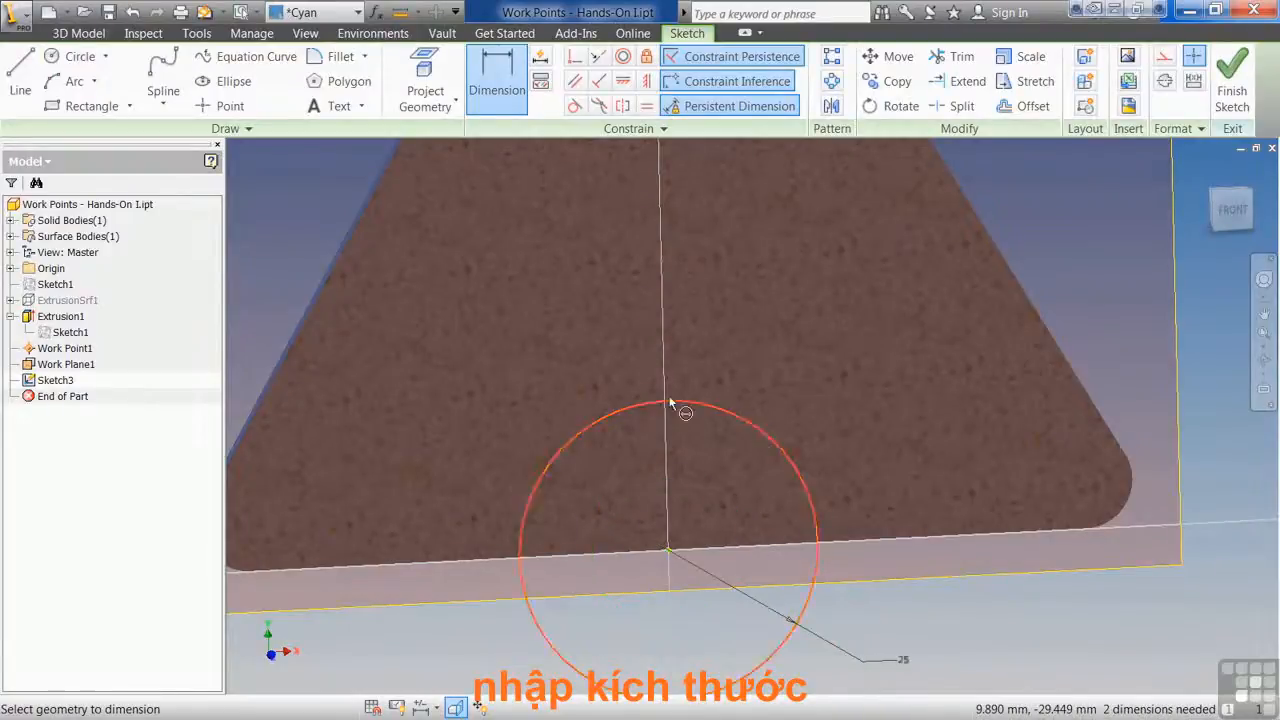
scroll(660, 408, "down", 5)
scroll(706, 415, "up", 2)
middle_click_drag(706, 415, 905, 428, "shift")
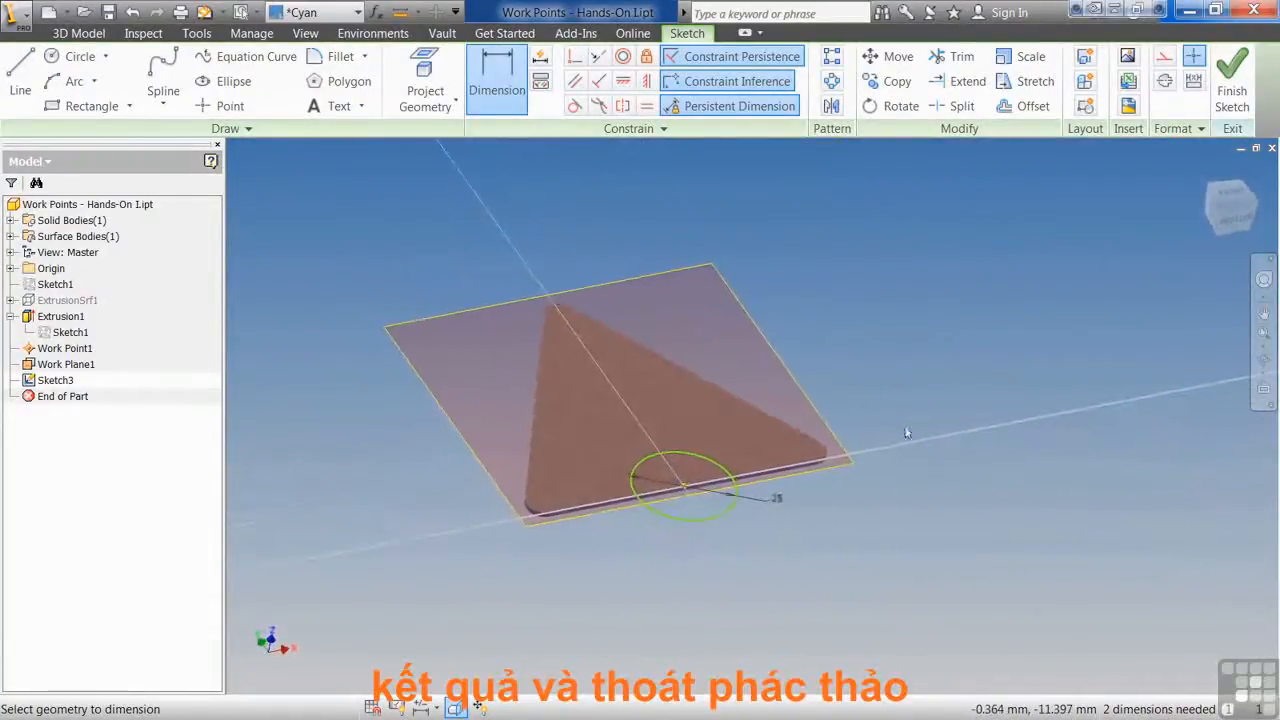
left_click(1228, 92)
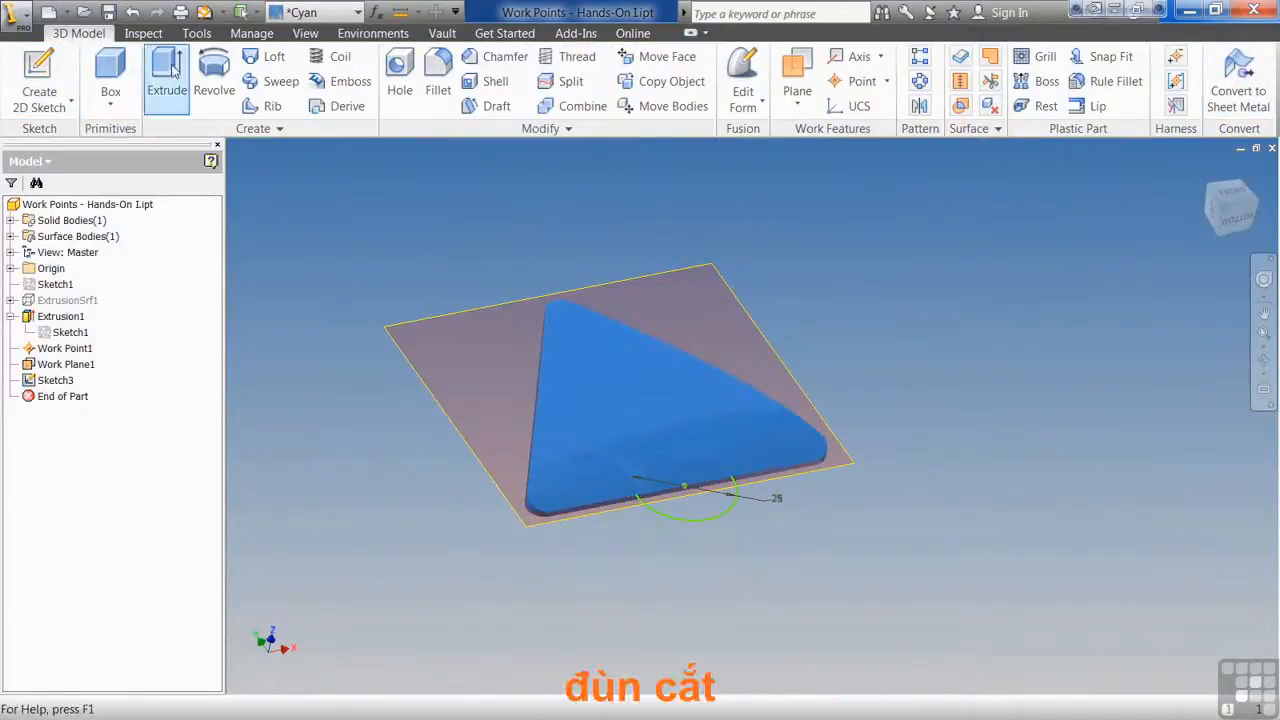
Extrude the 25 mm circle as a 10 mm deep cut into the plate's upper side
left_click(167, 78)
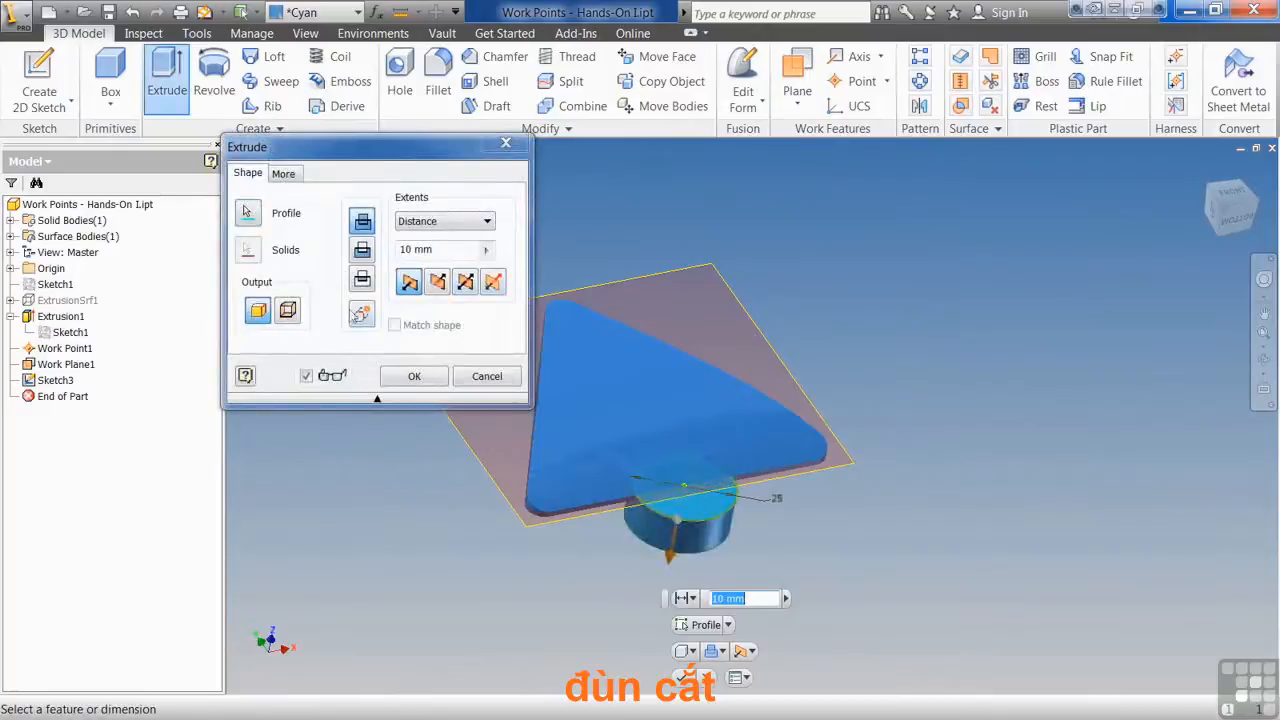
left_click(362, 250)
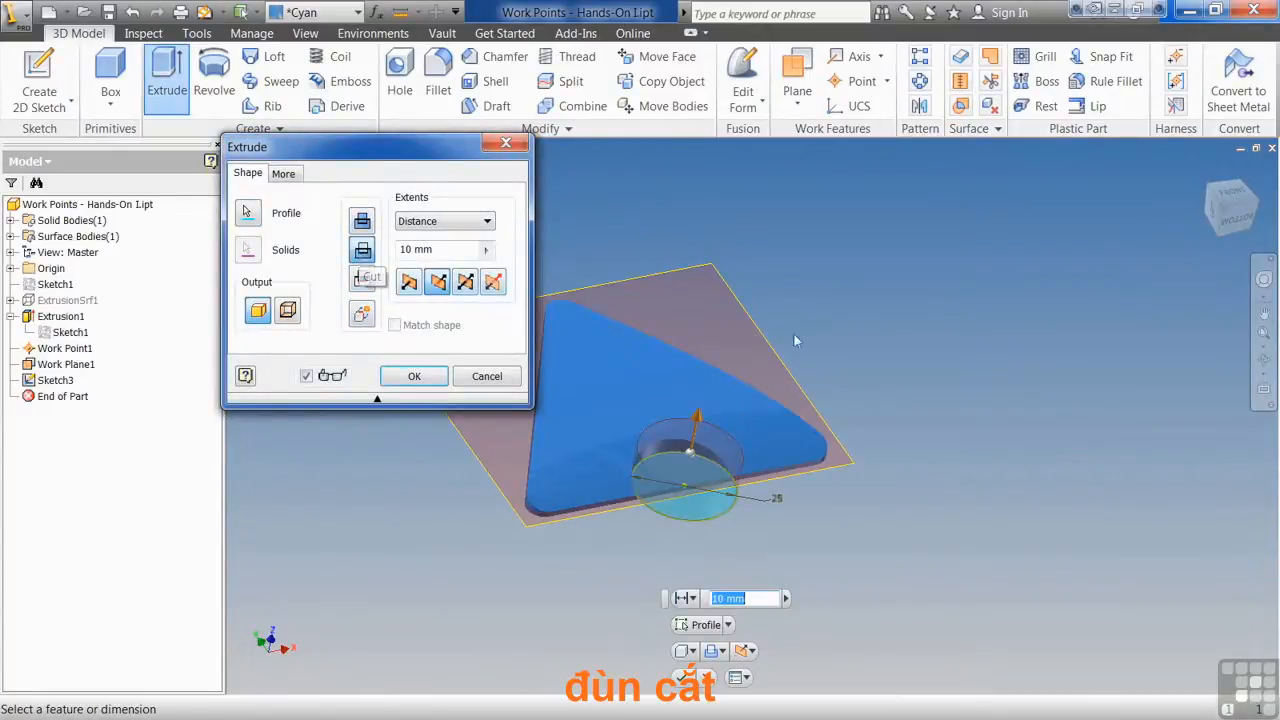
middle_click_drag(568, 472, 540, 458, "shift")
left_click(415, 376)
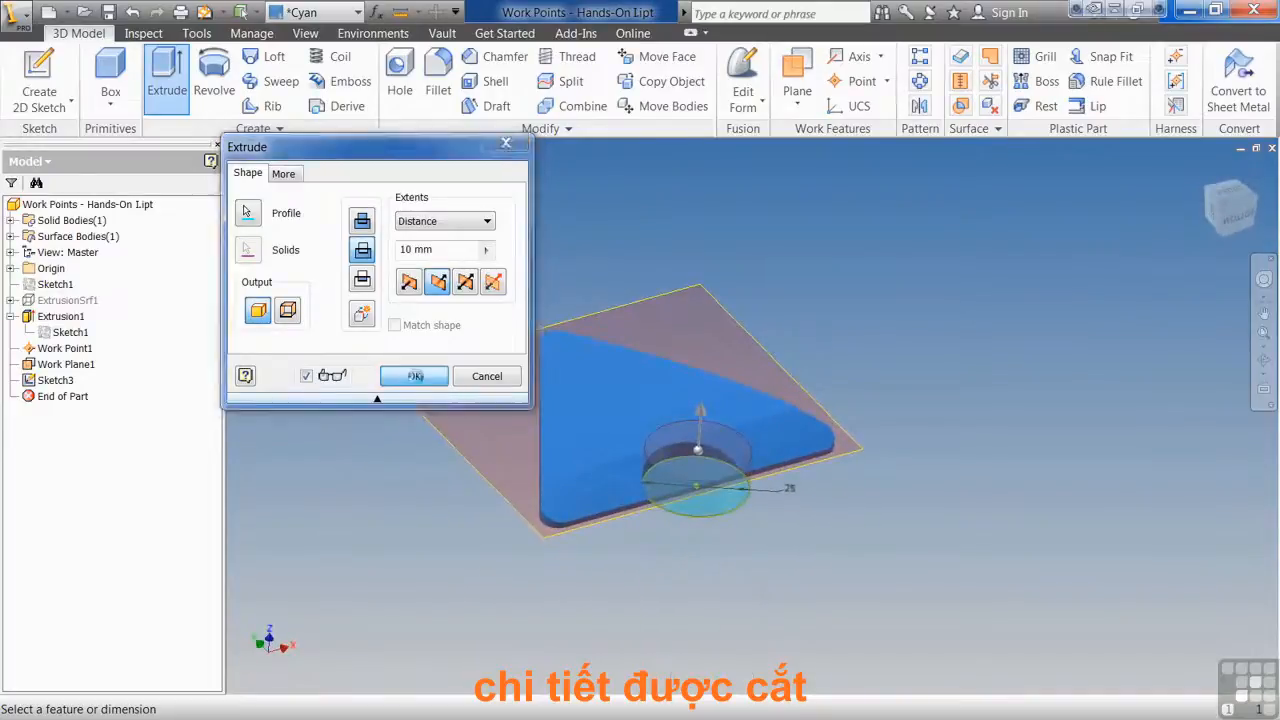
Hide Work Plane1 by turning off its visibility
middle_click_drag(415, 377, 101, 384, "shift")
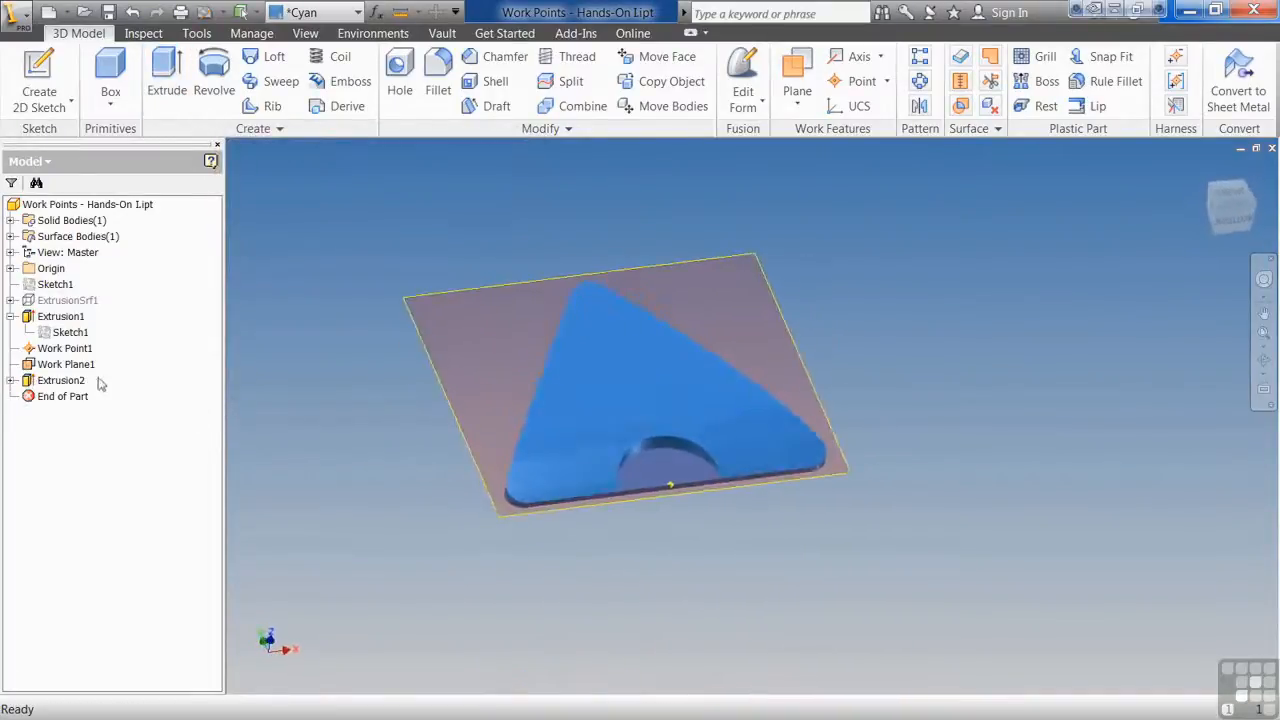
right_click(72, 366)
left_click(121, 491)
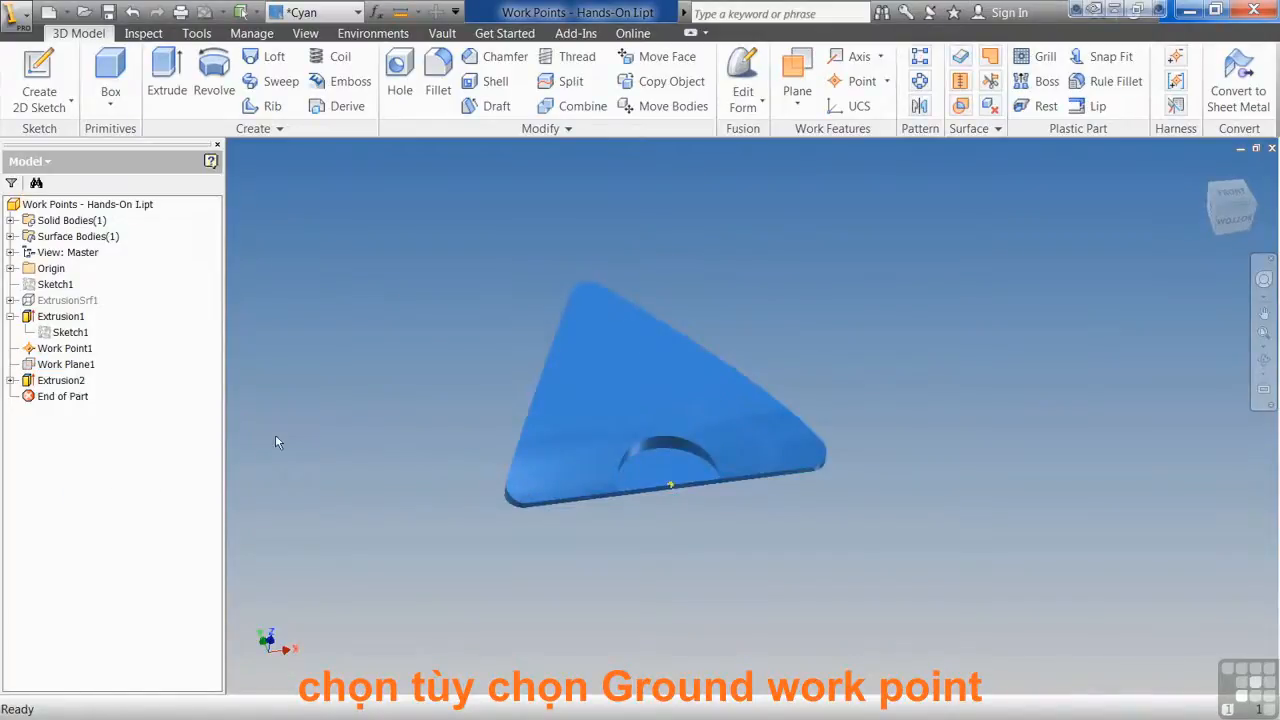
Start a grounded work point located at the part origin's Center Point
middle_click_drag(277, 442, 486, 463, "shift")
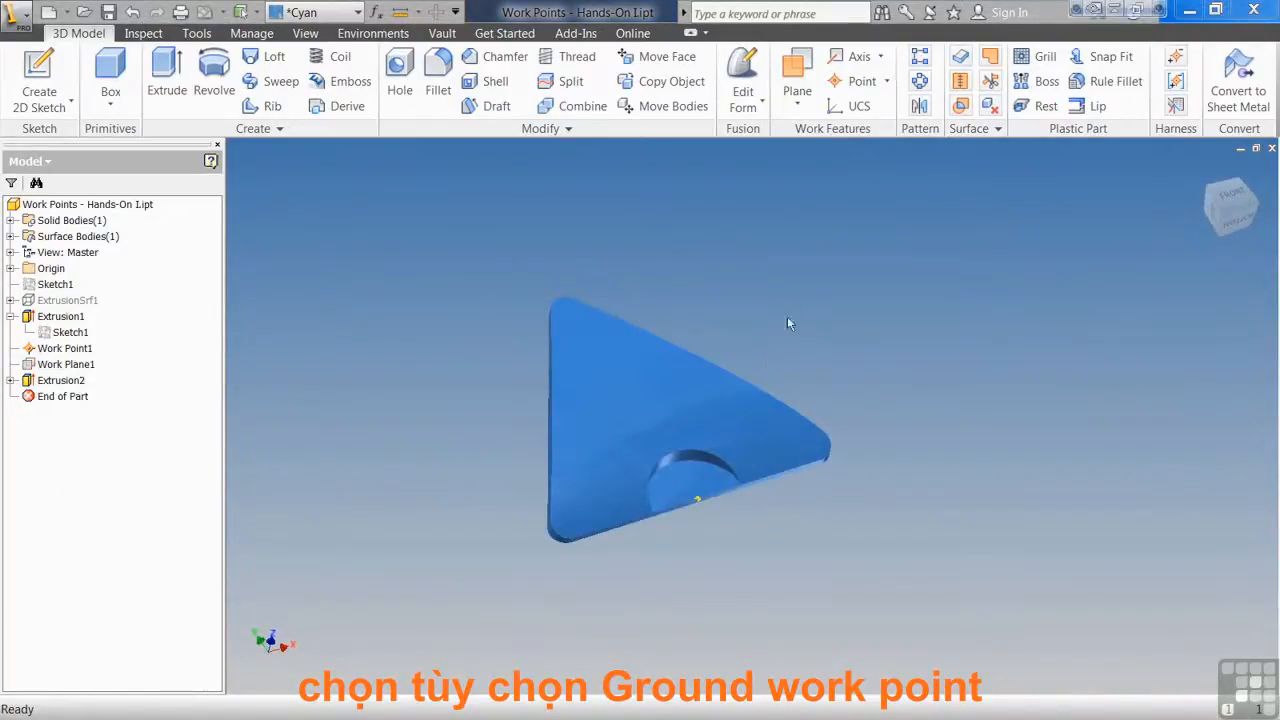
left_click(888, 82)
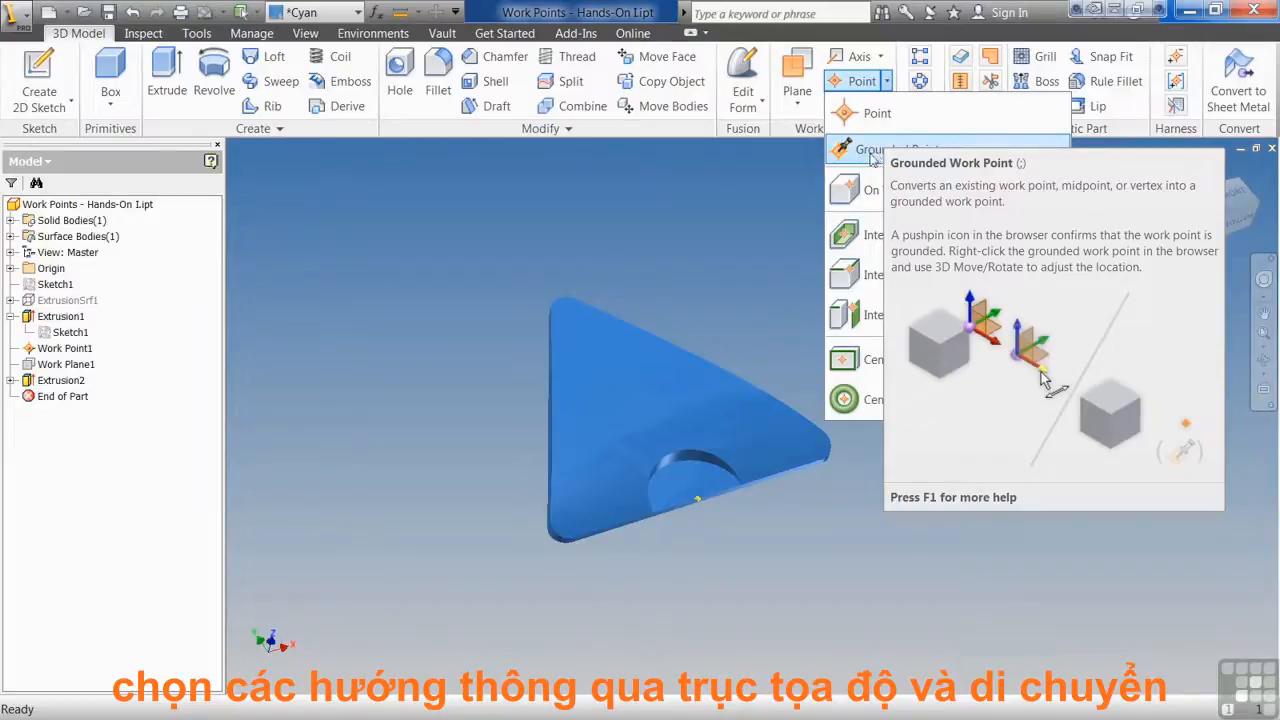
left_click(872, 152)
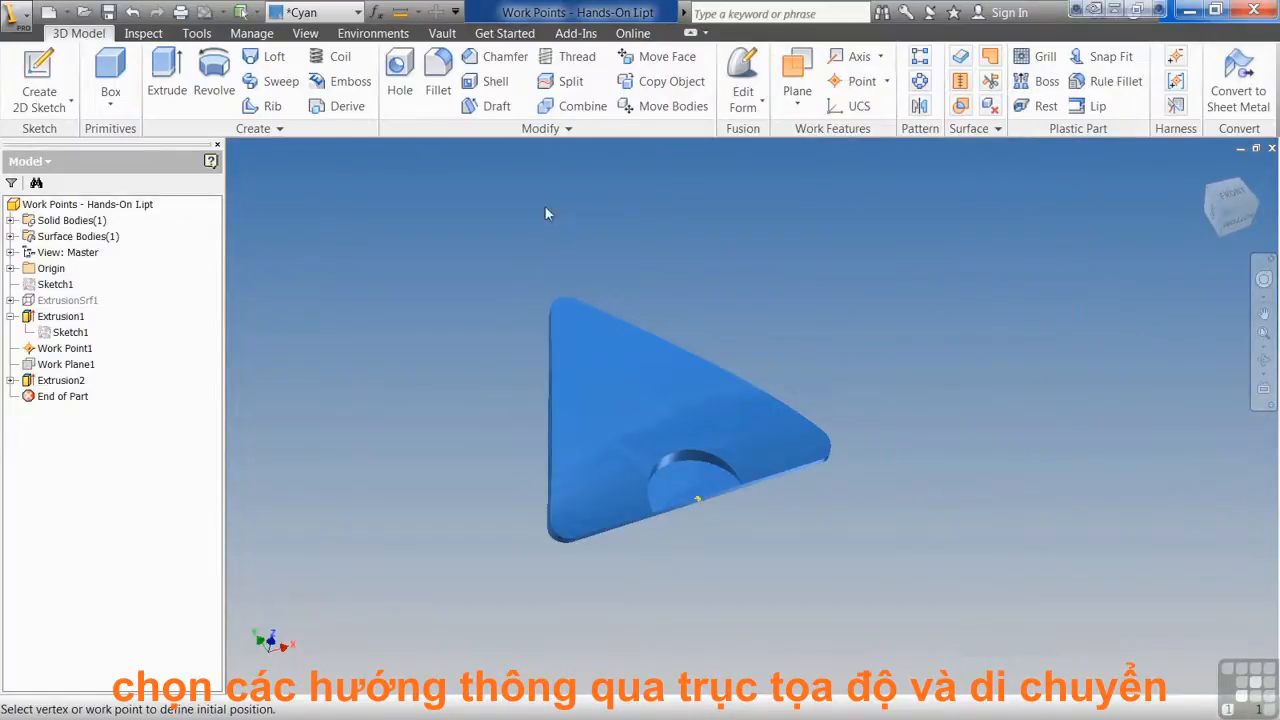
left_click(11, 269)
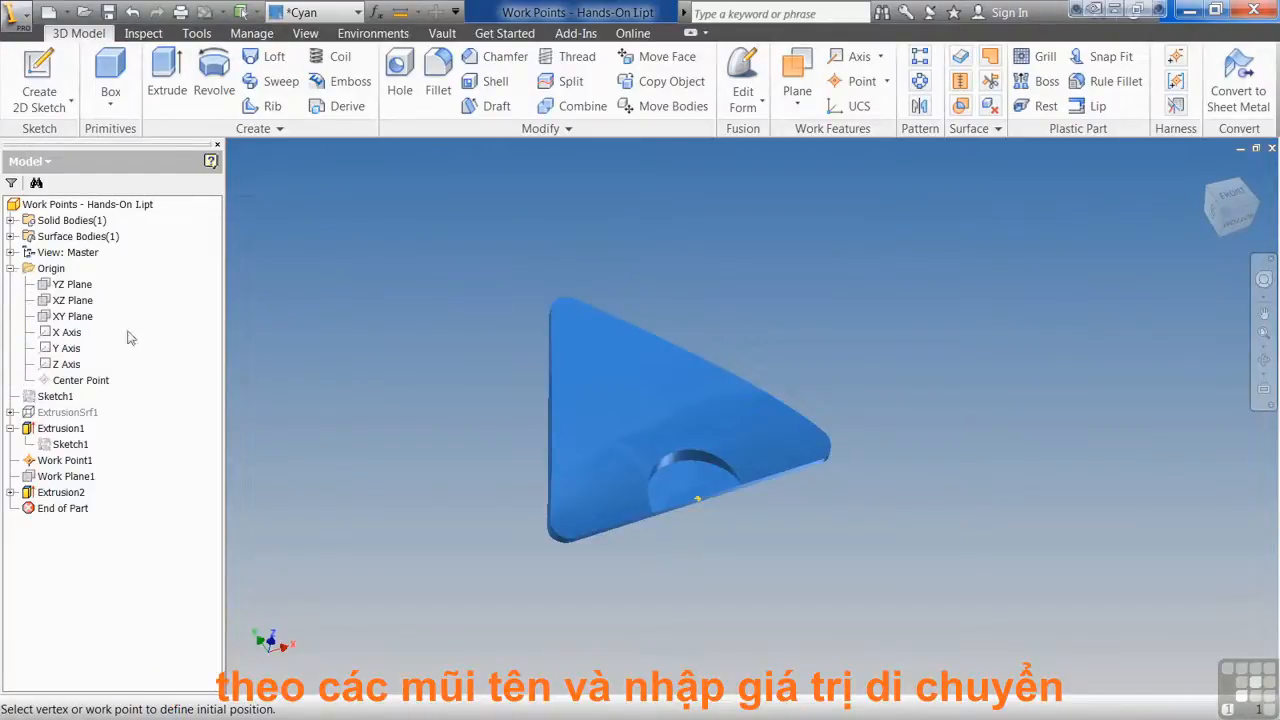
left_click(885, 81)
left_click(866, 149)
left_click(70, 381)
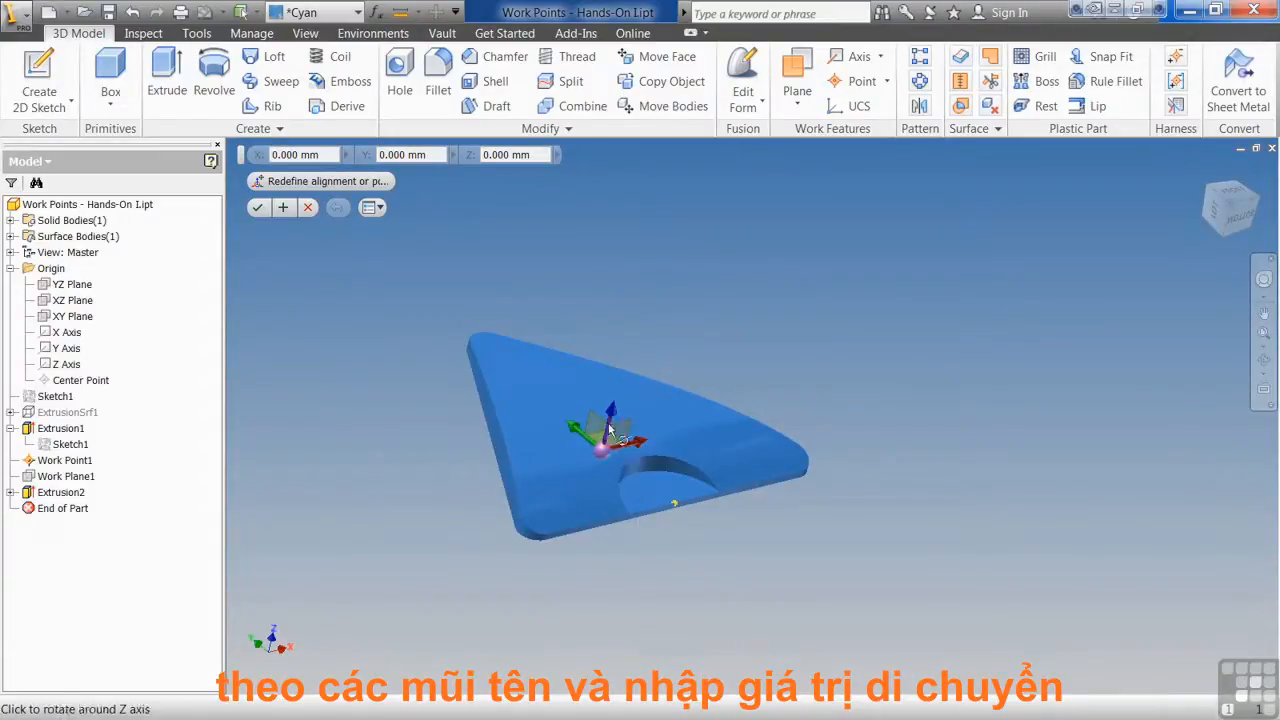
Offset the grounded work point 25 mm along Z from the origin and create it
left_click_drag(611, 412, 632, 324)
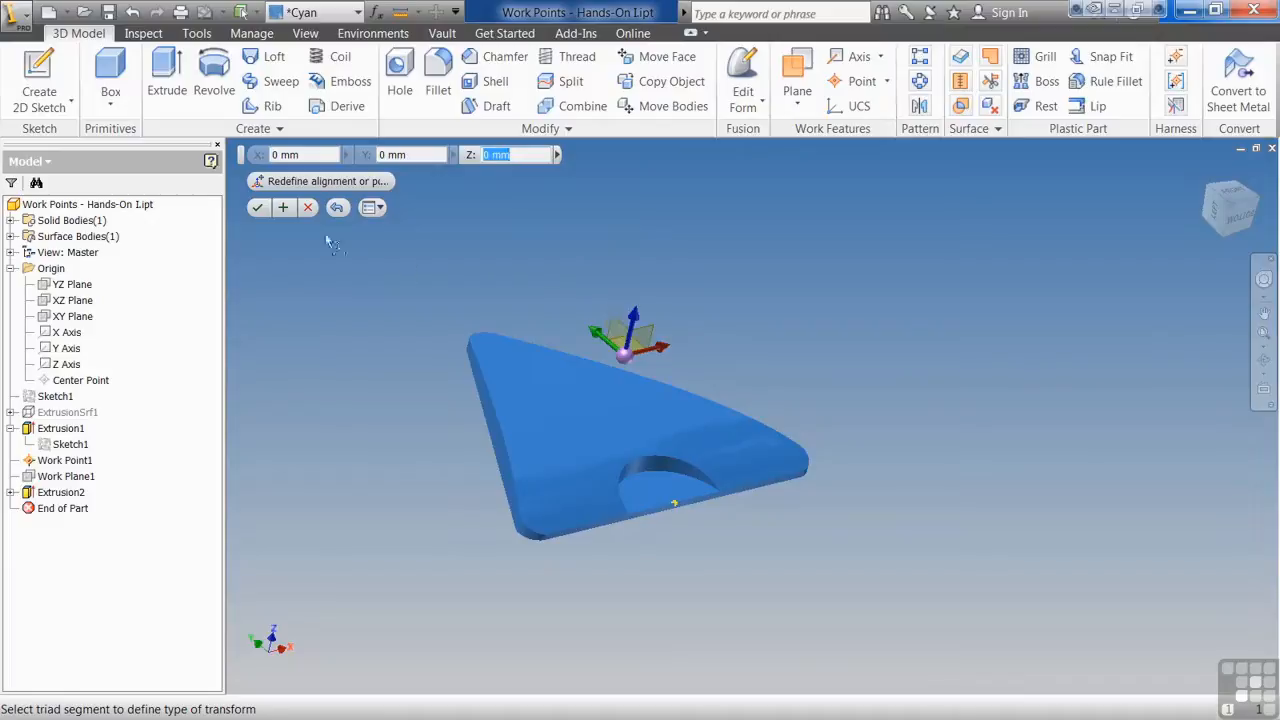
left_click(339, 208)
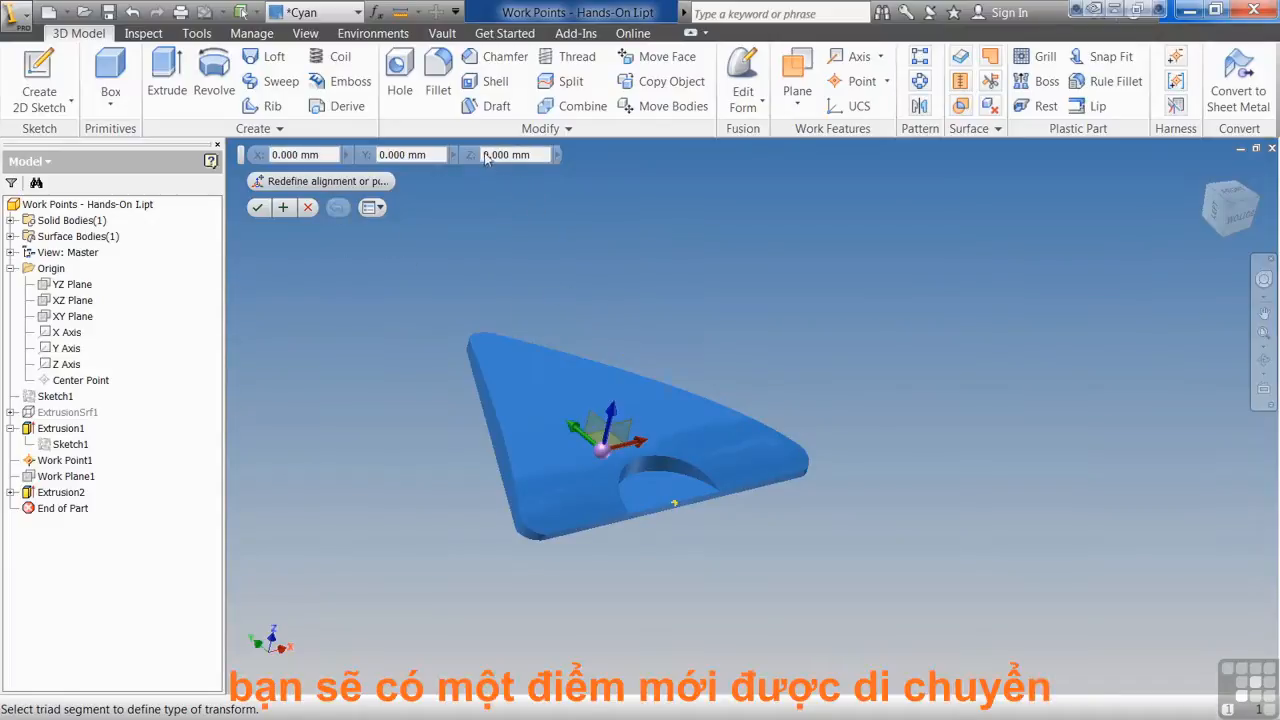
left_click(612, 411)
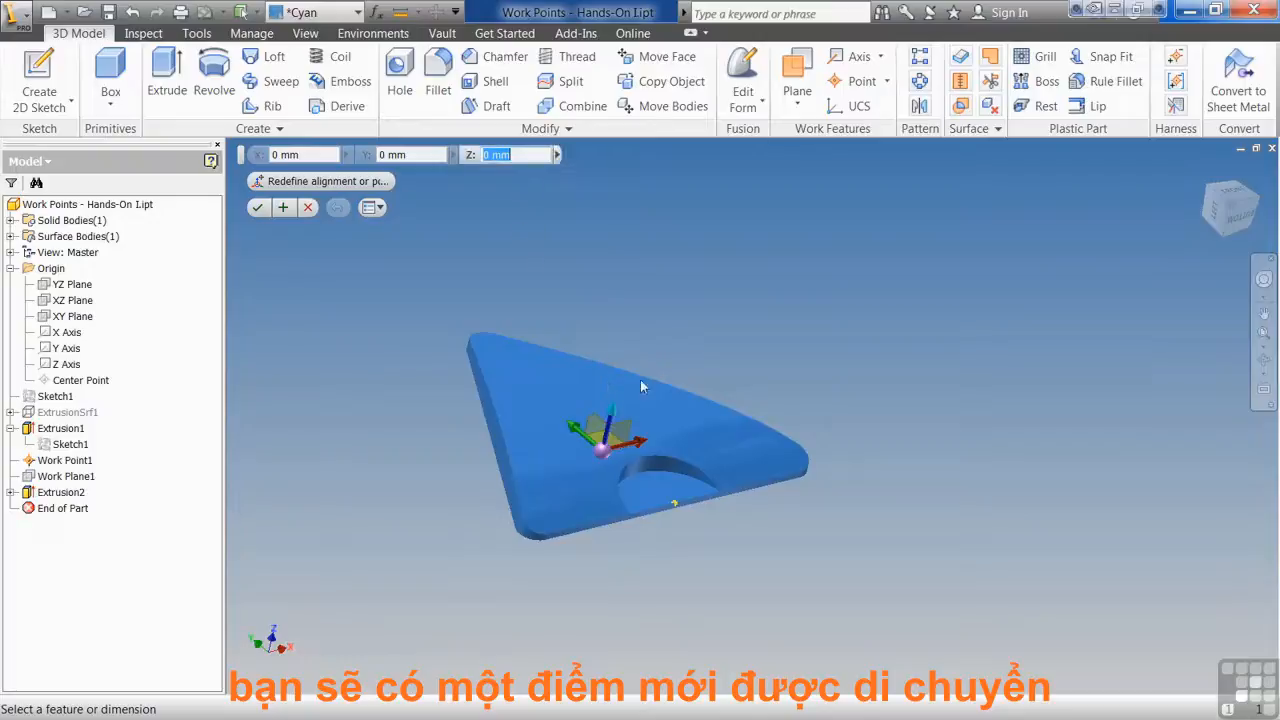
type("25")
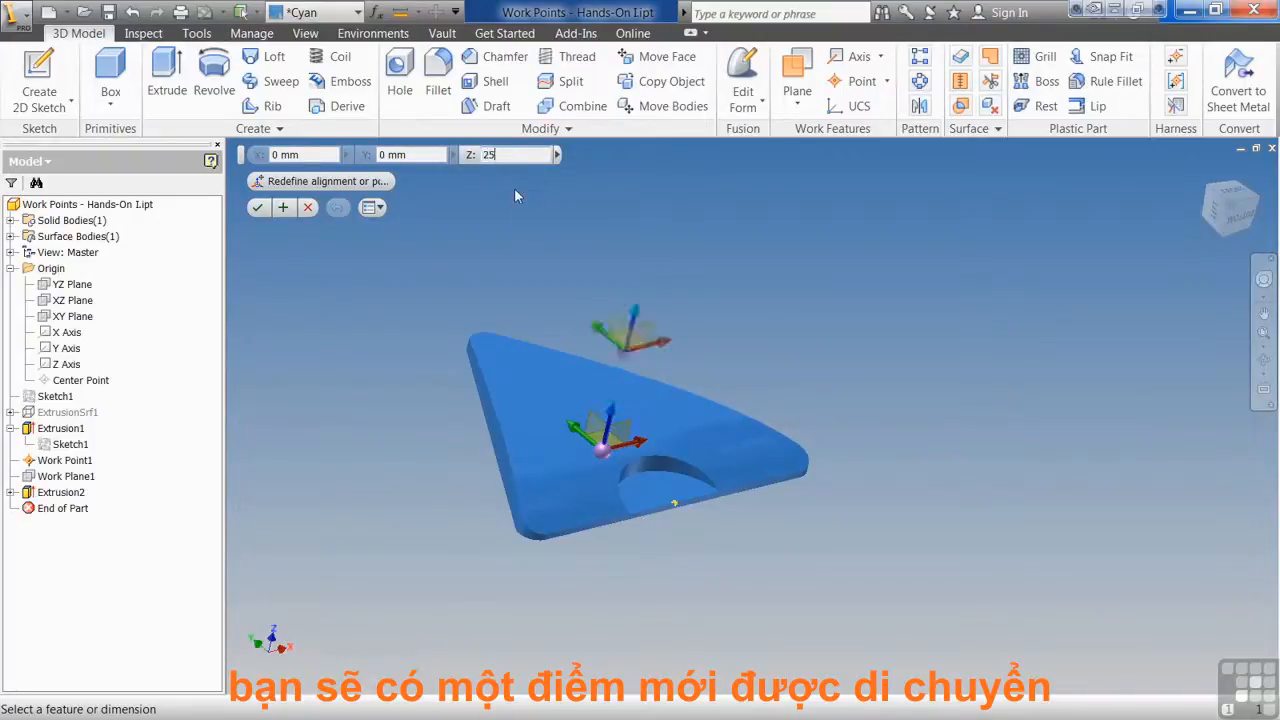
left_click(257, 210)
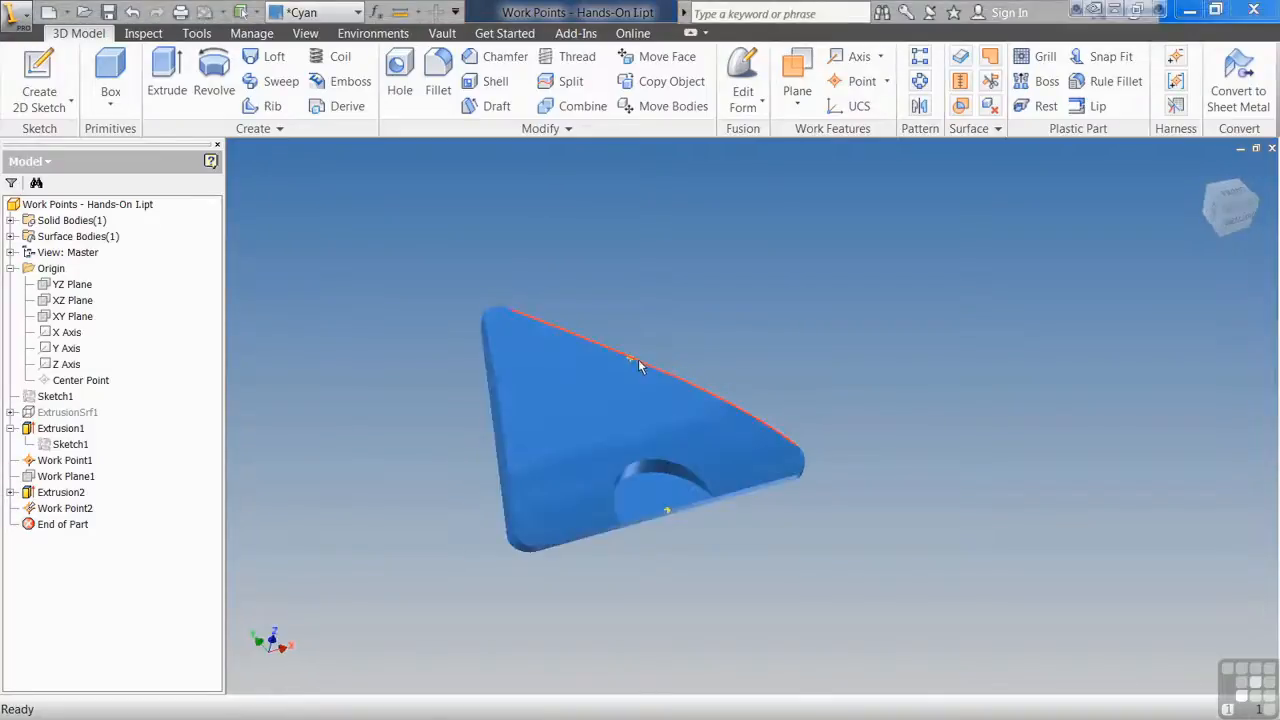
Create a work plane through the grounded work point, parallel to the XY plane
left_click(627, 387)
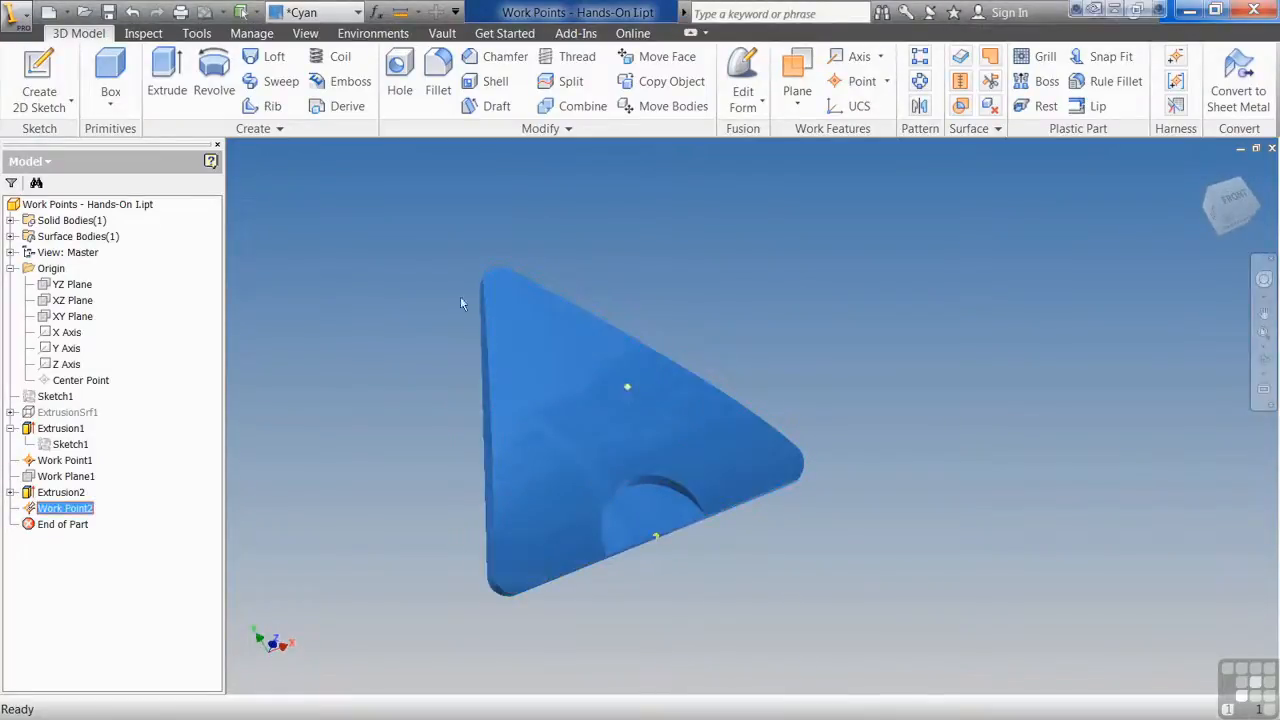
left_click(797, 78)
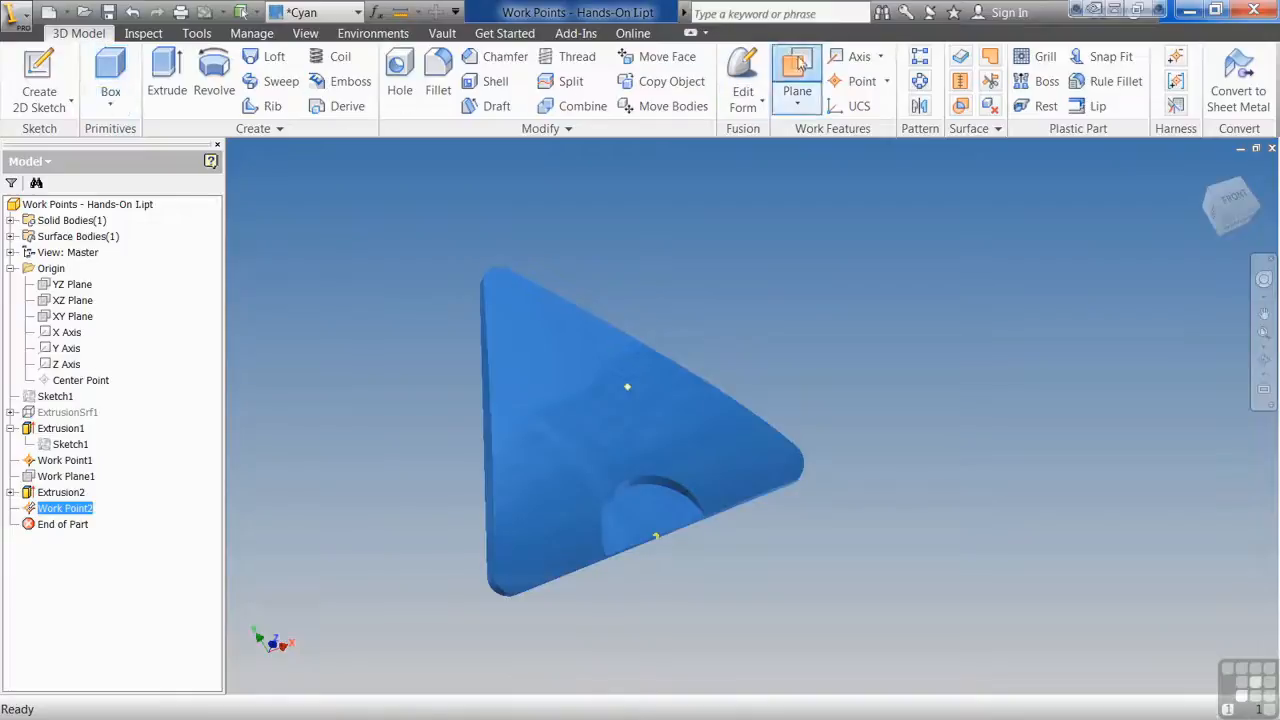
left_click(671, 521)
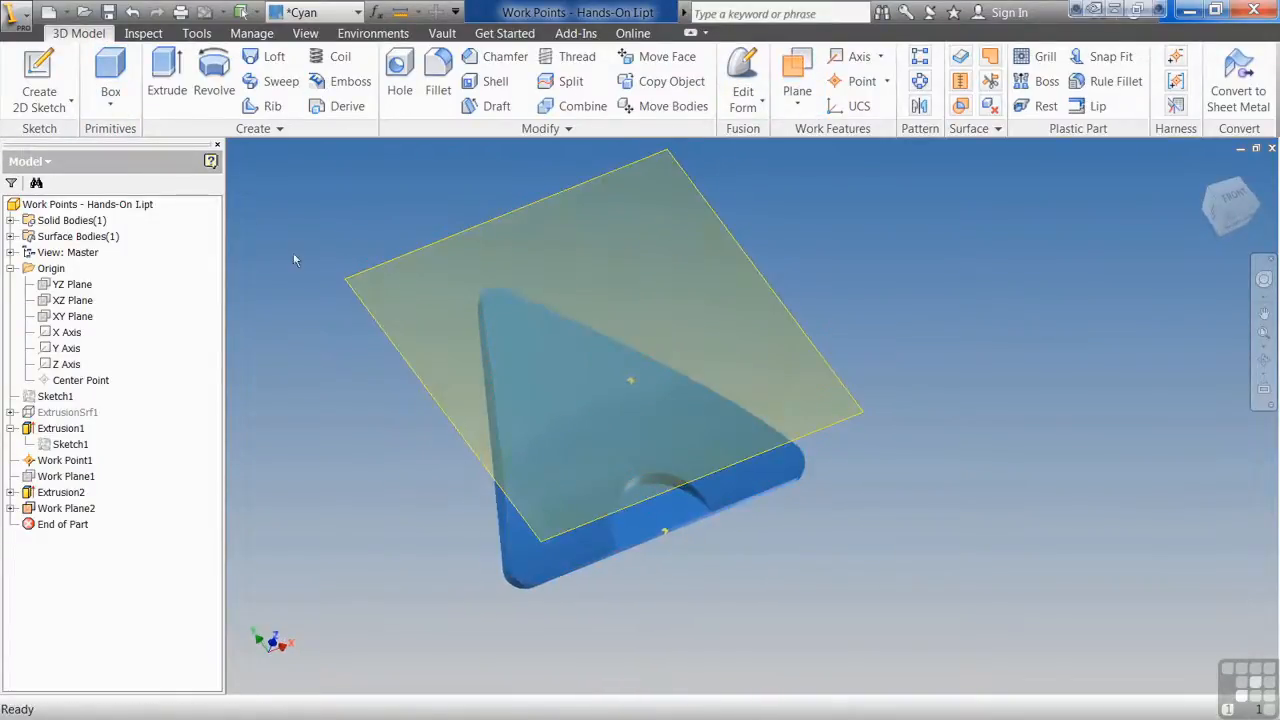
Sketch an 18 mm diameter circle centred on the origin on the new work plane and finish the sketch
left_click(39, 85)
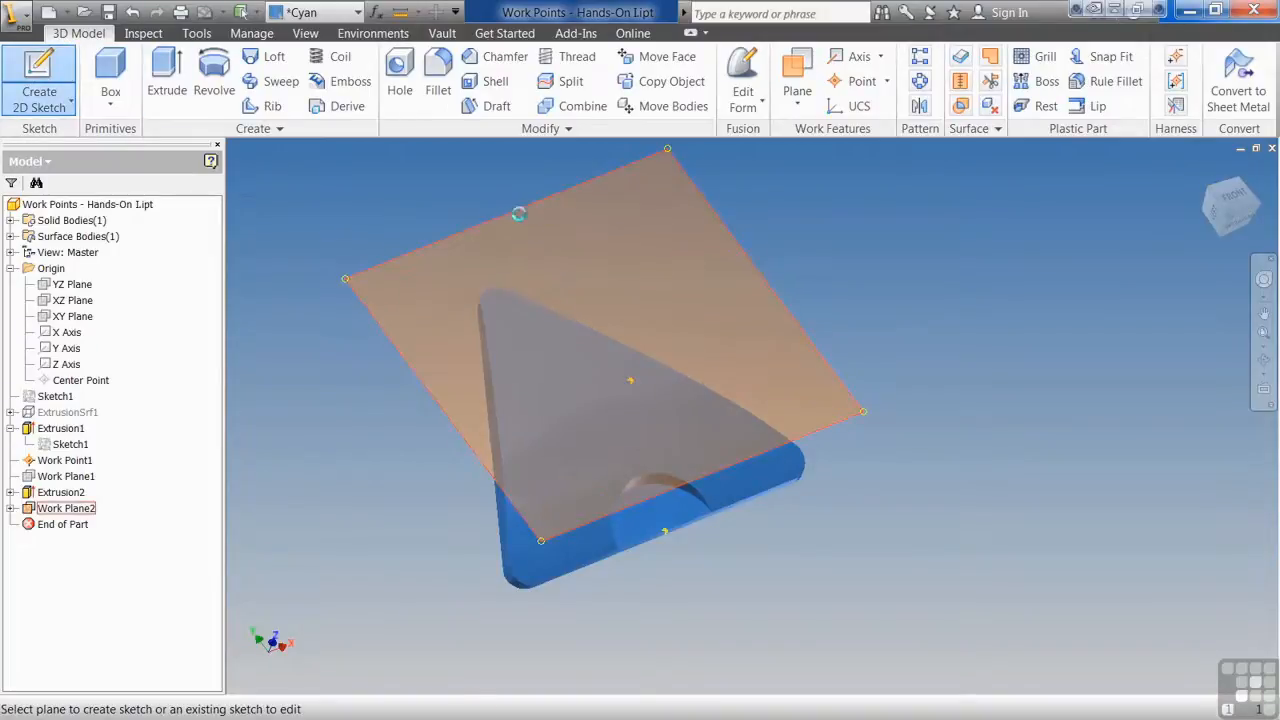
left_click(518, 214)
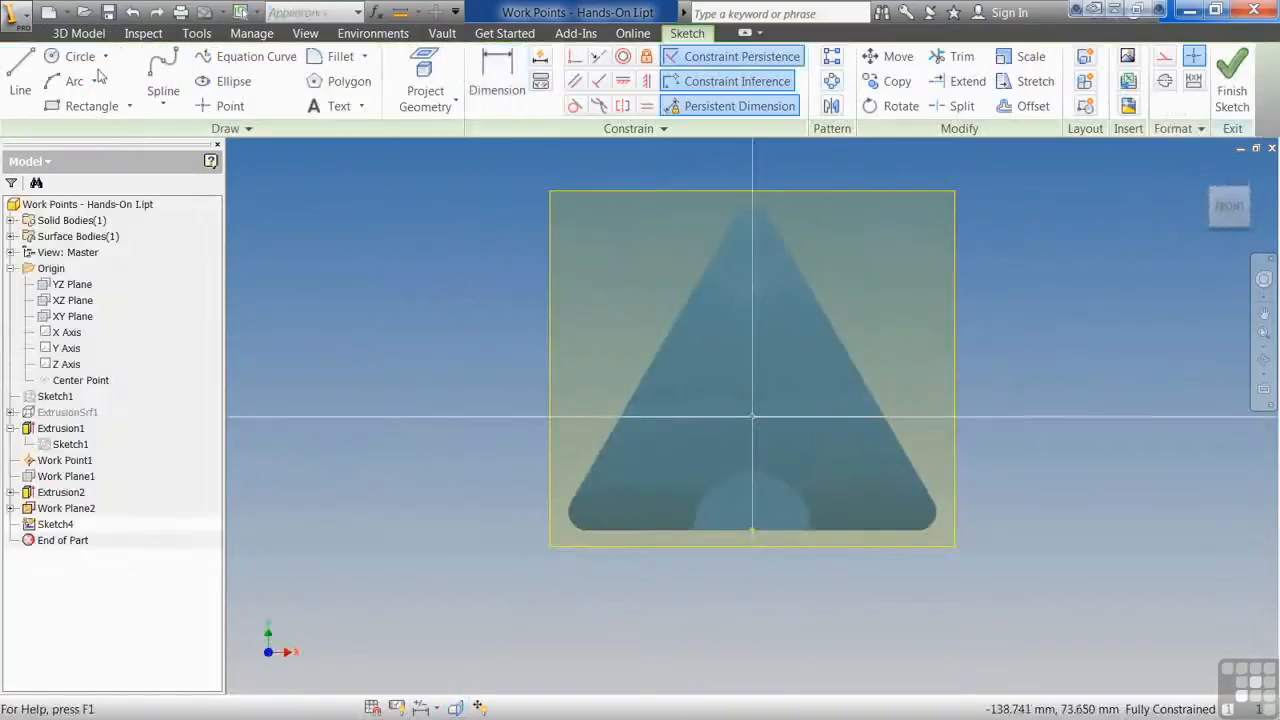
left_click(80, 56)
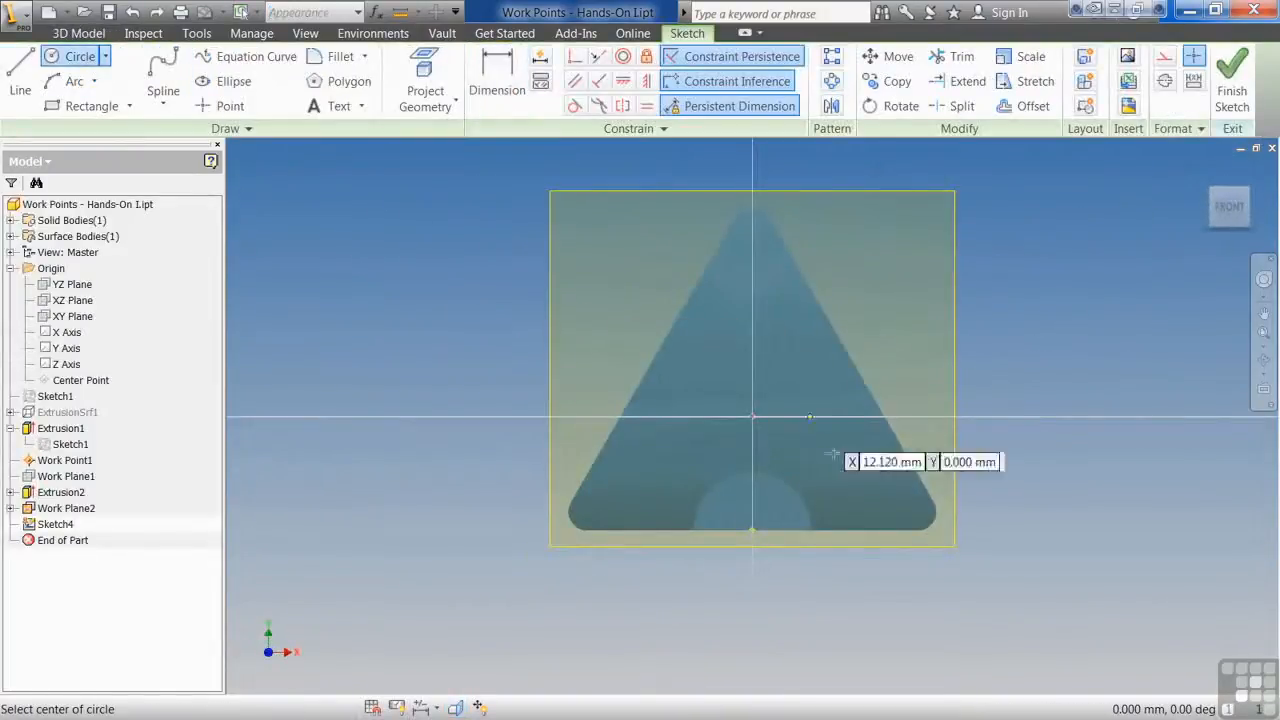
left_click(752, 416)
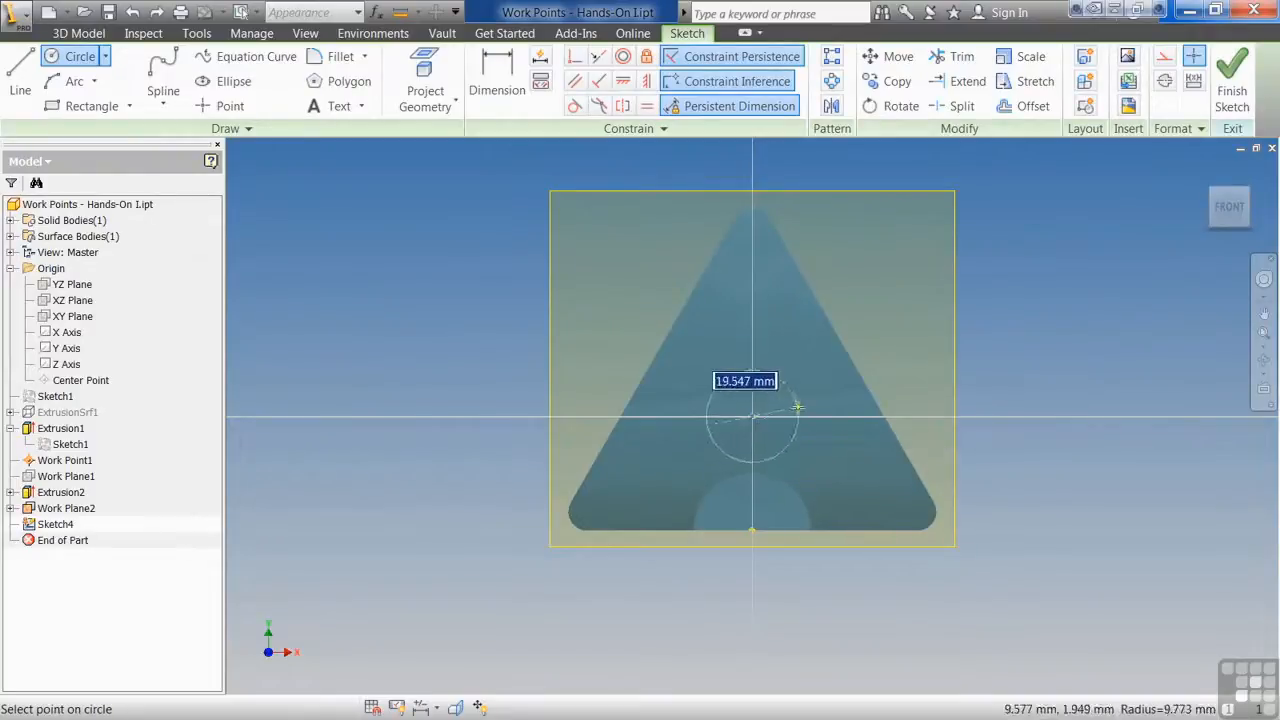
type("18")
key("Return")
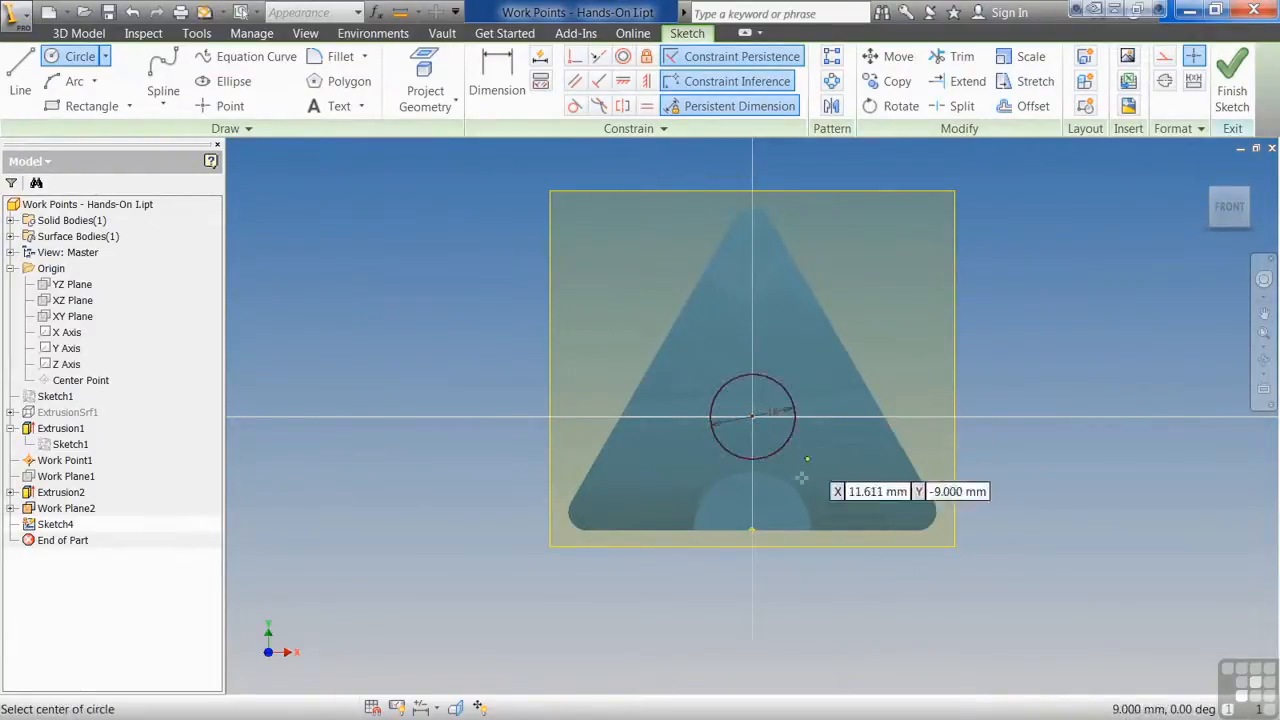
key("F6")
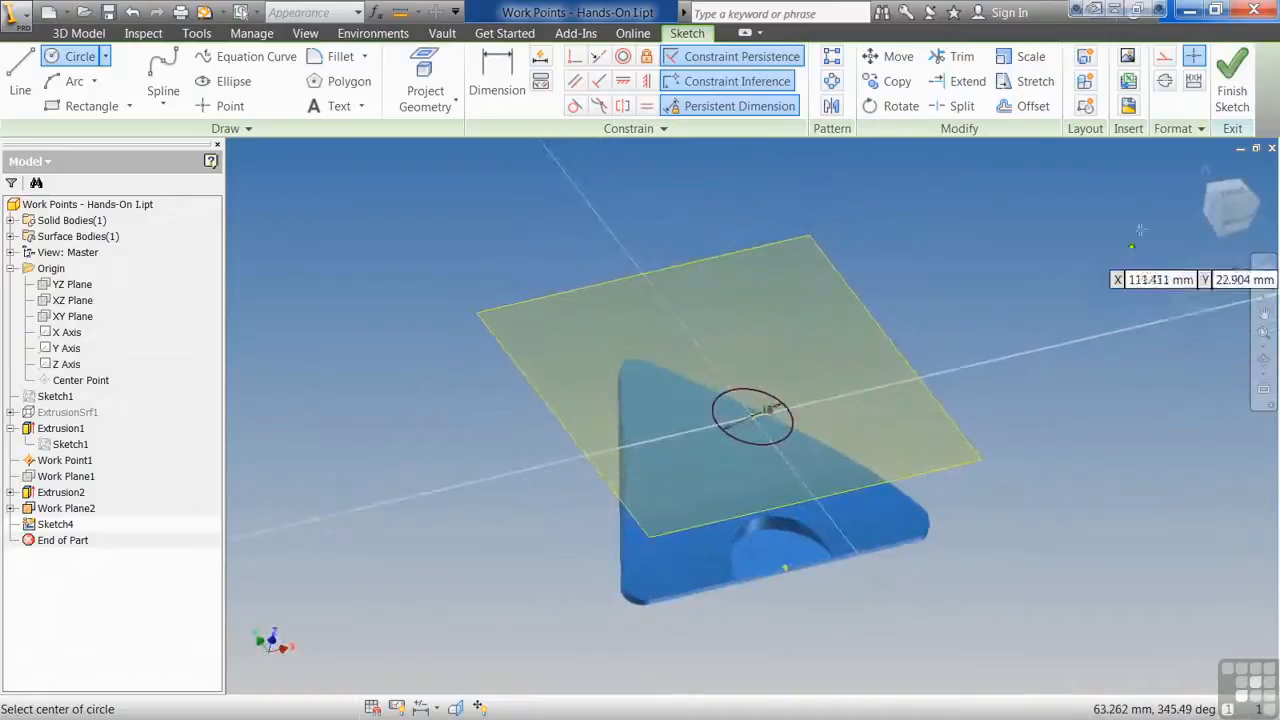
left_click(1234, 84)
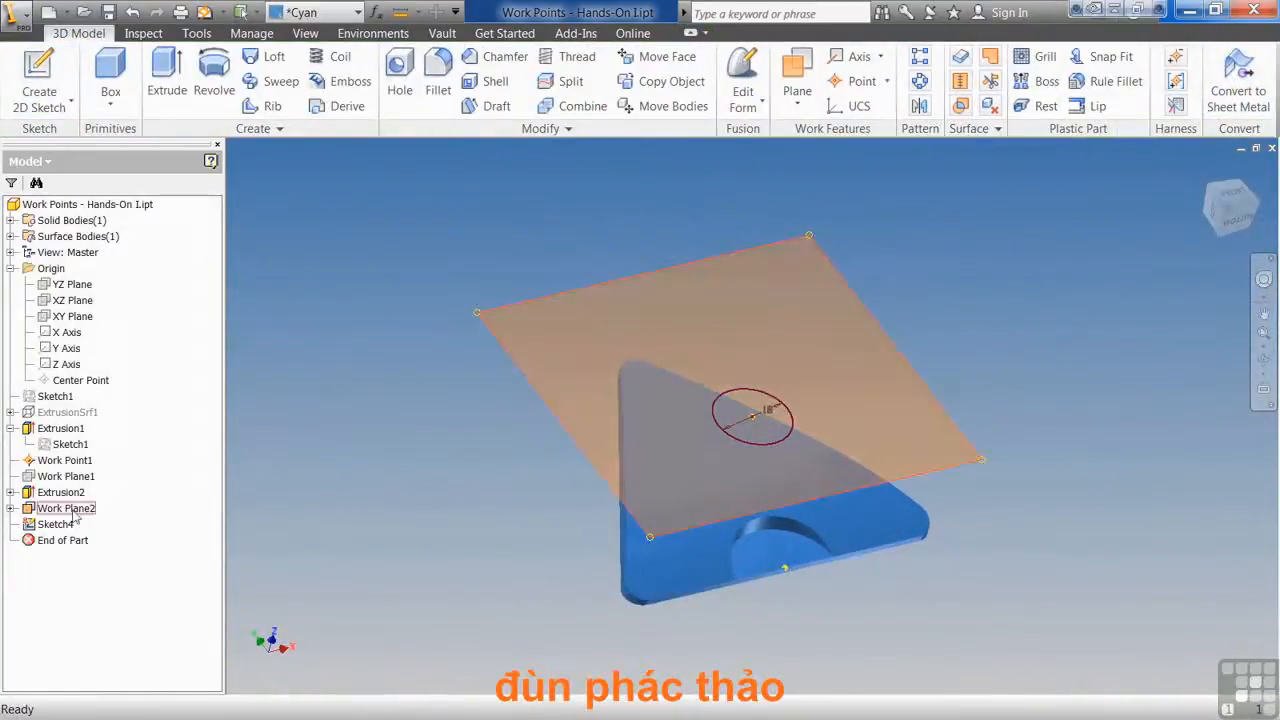
Hide Work Plane2 and extrude the 18 mm circle as a joined boss to the plate with the To Next extent
right_click(104, 510)
left_click(104, 516)
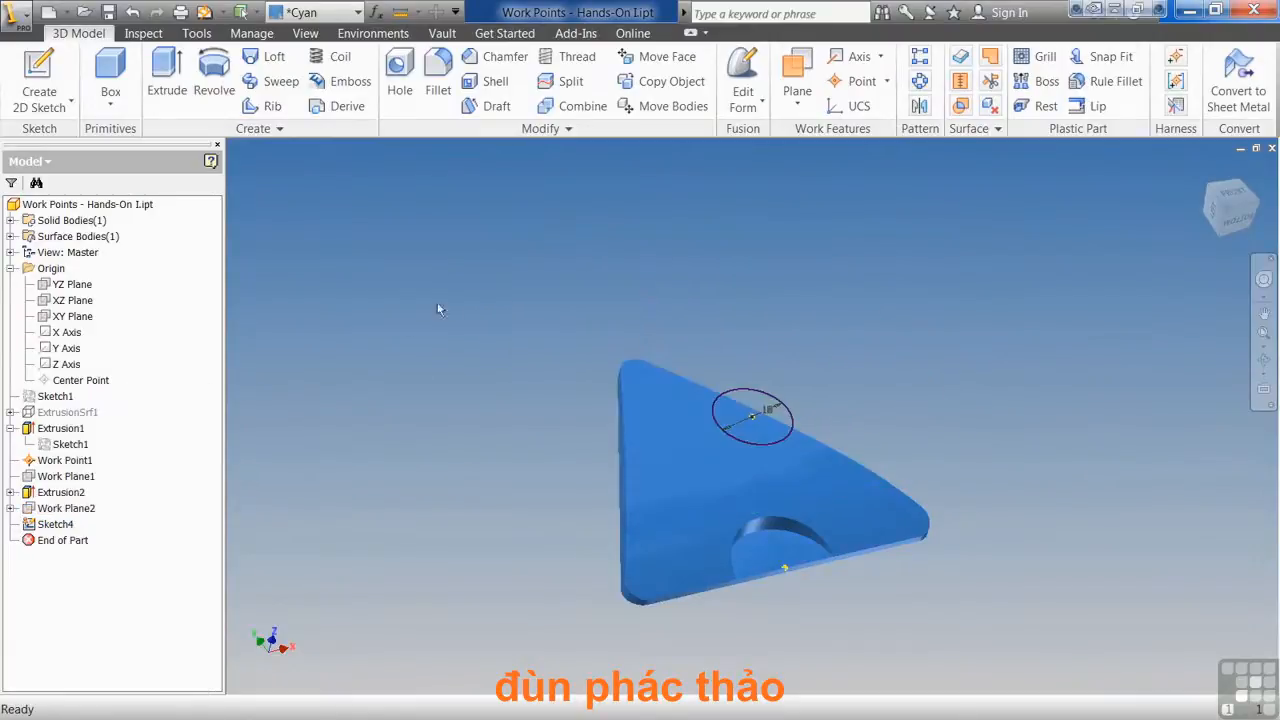
left_click(170, 76)
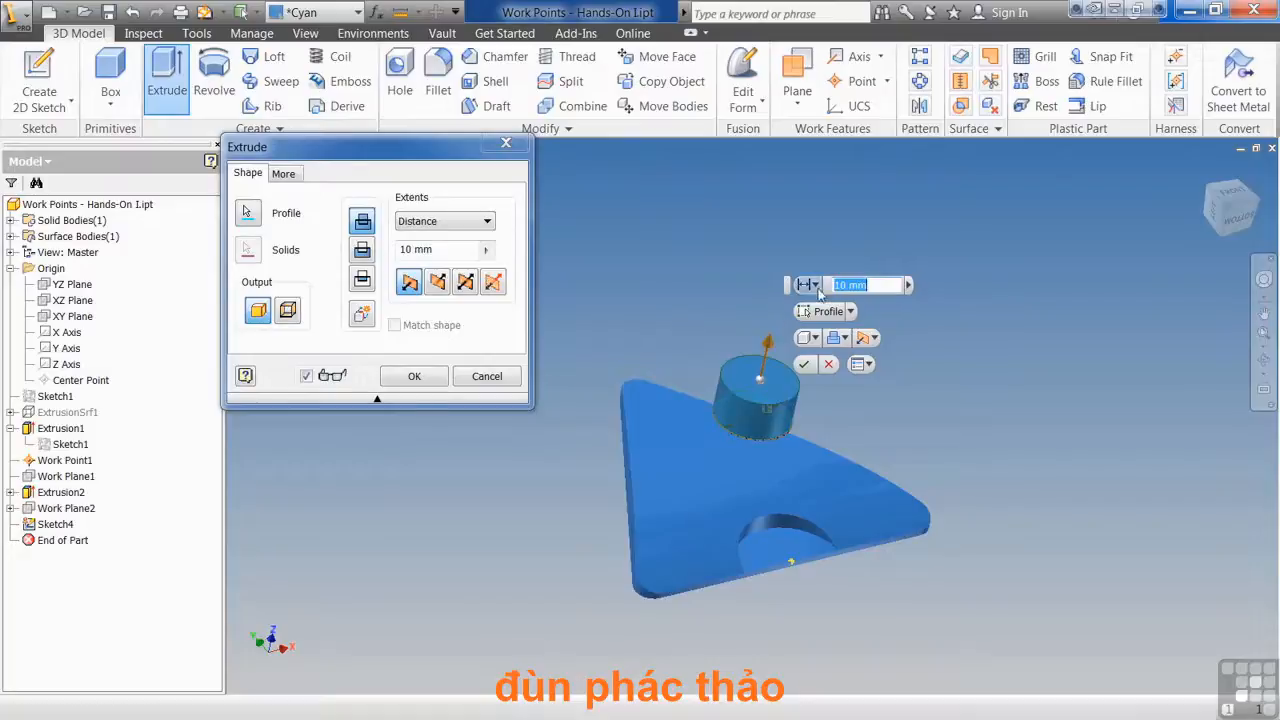
left_click(815, 286)
left_click(845, 330)
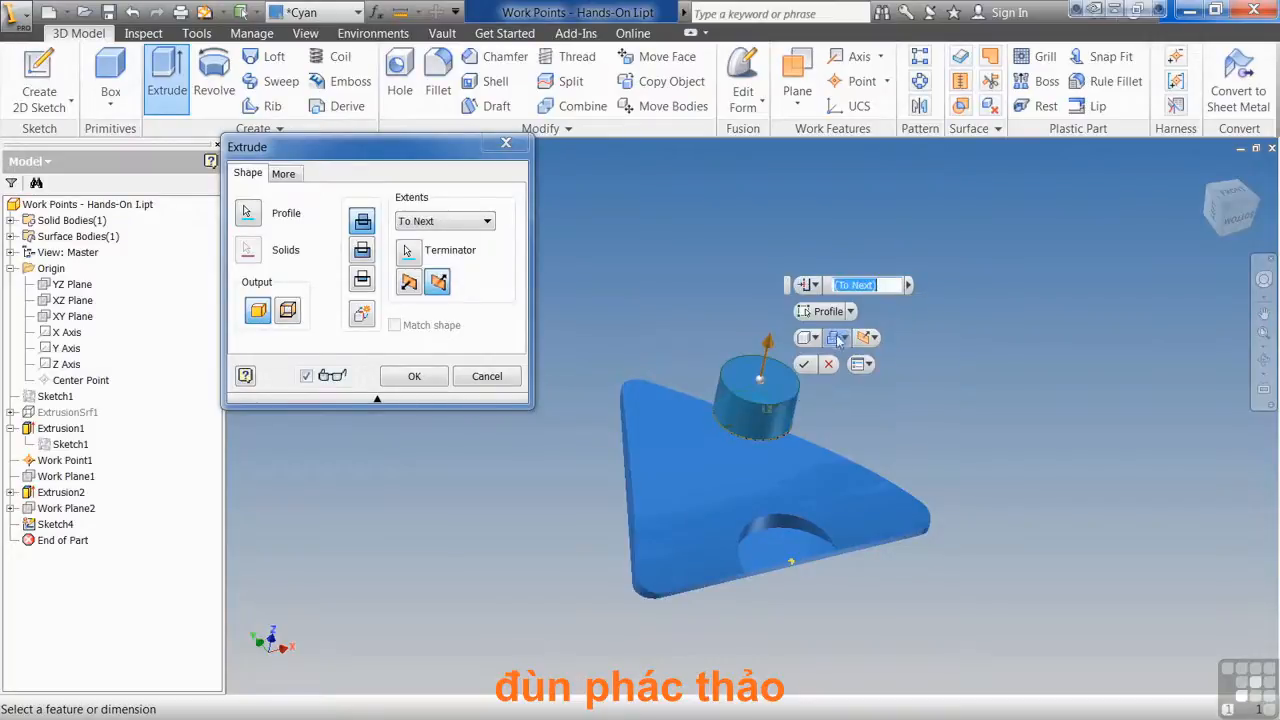
left_click(807, 364)
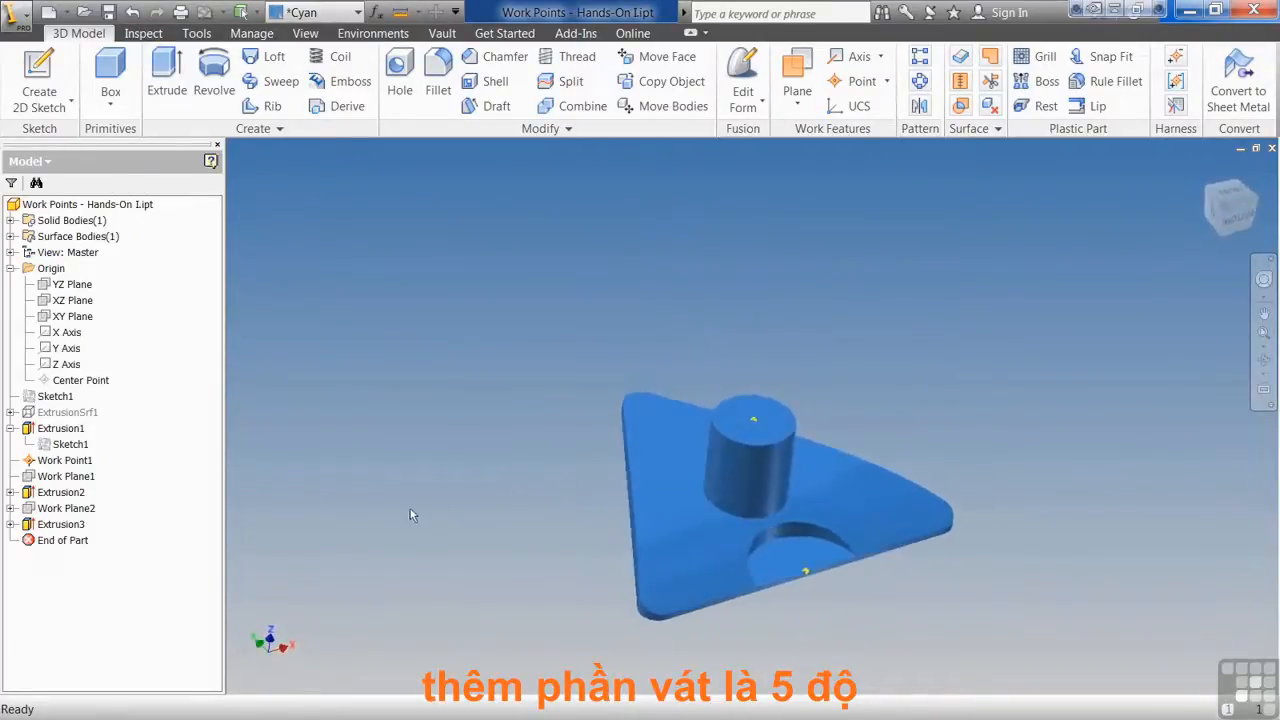
Edit the cylindrical boss's extrusion to give it a 5 degree taper
left_click(55, 525)
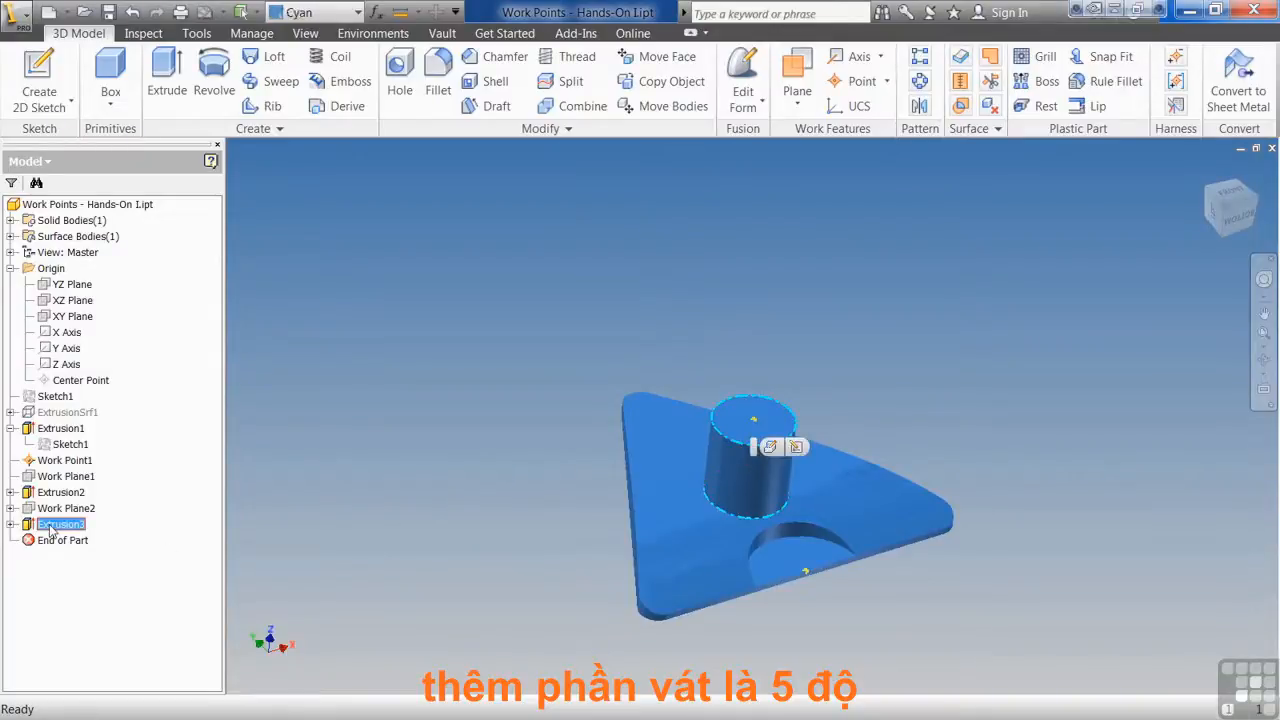
double_click(55, 525)
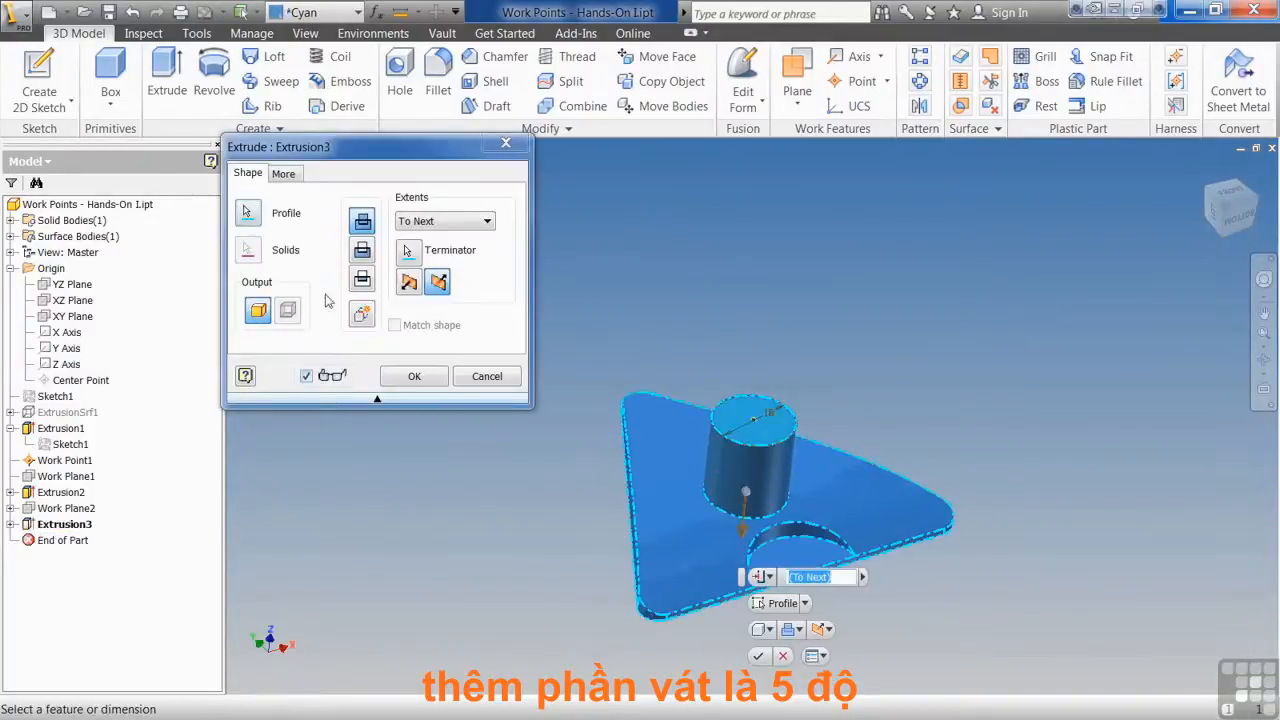
left_click(284, 174)
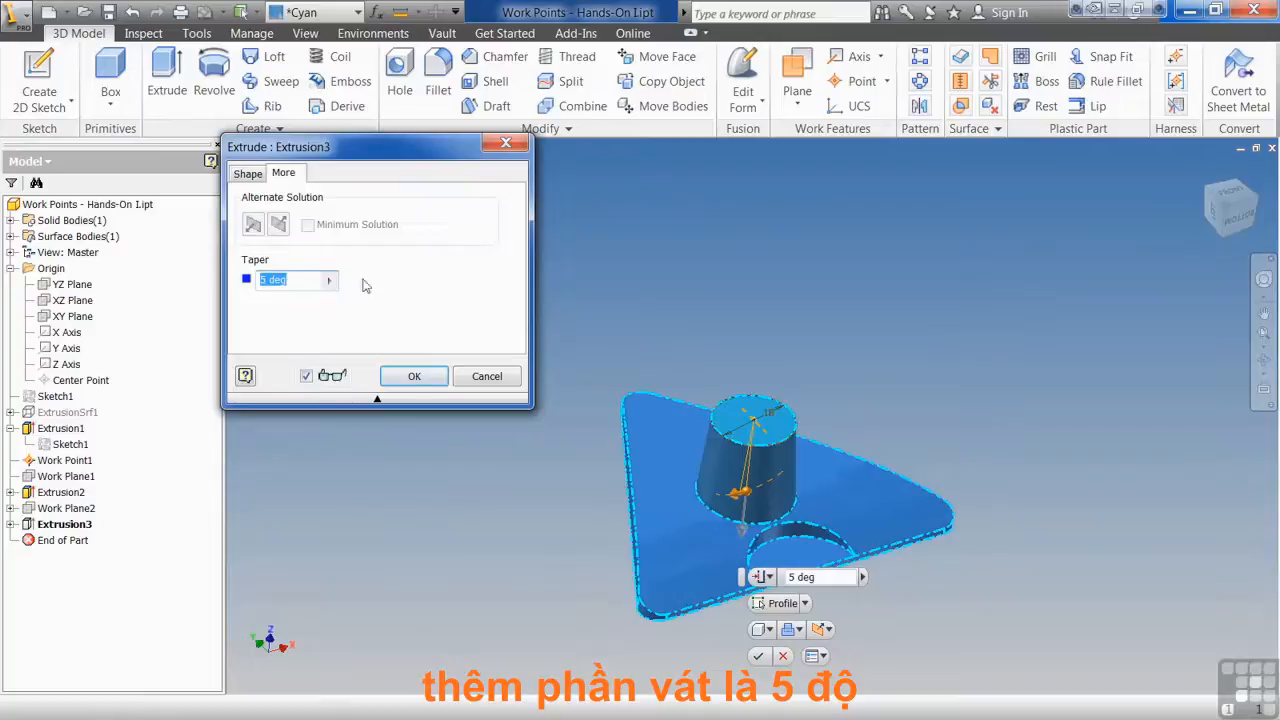
left_click(297, 284)
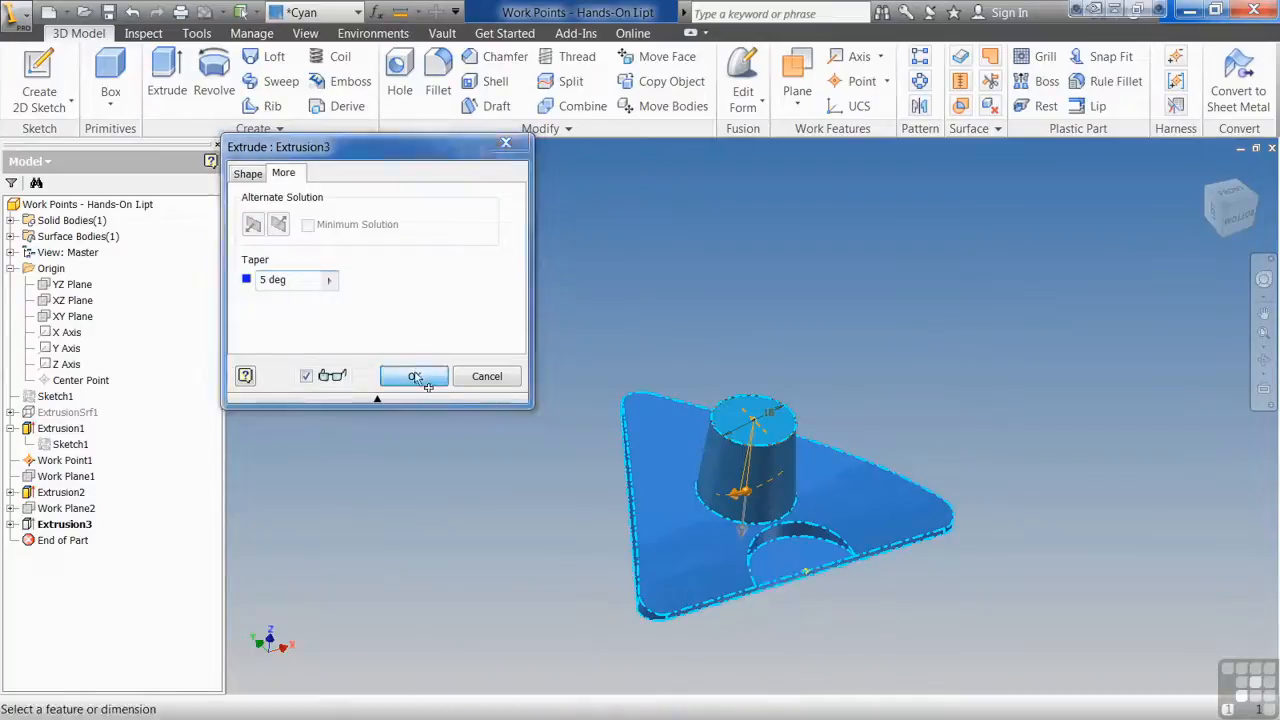
left_click(413, 376)
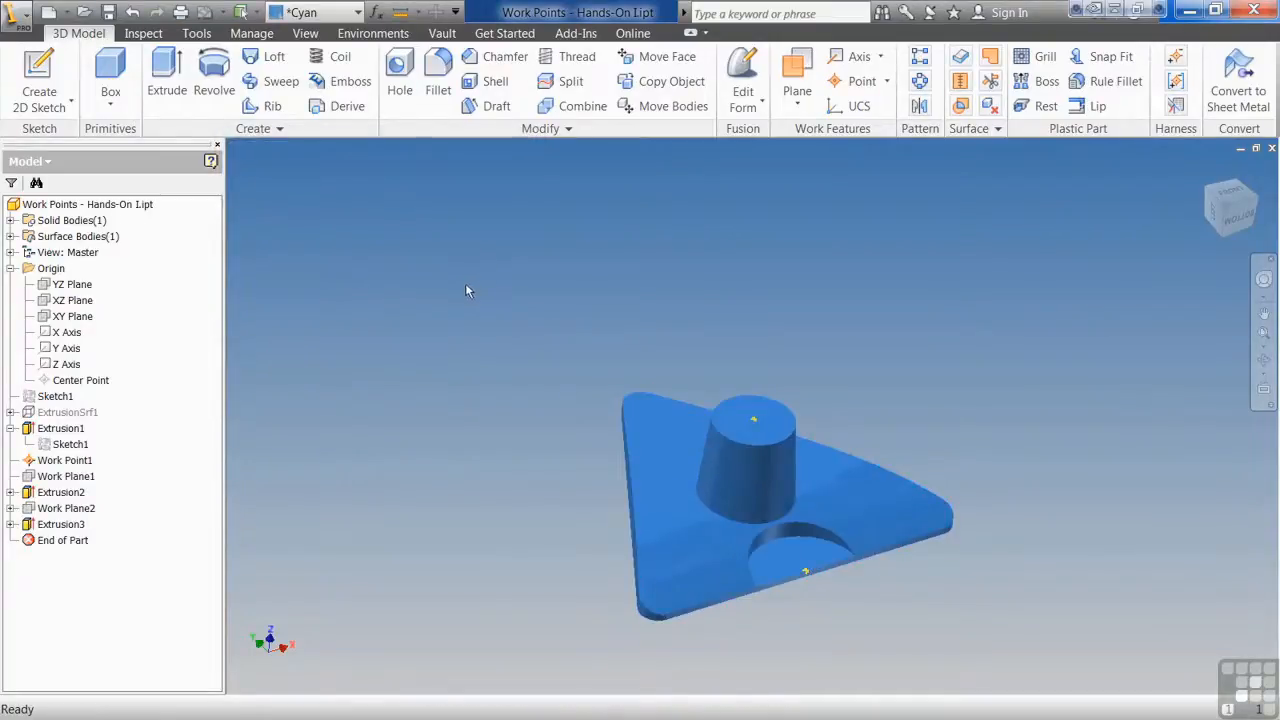
middle_click_drag(466, 285, 451, 303, "shift")
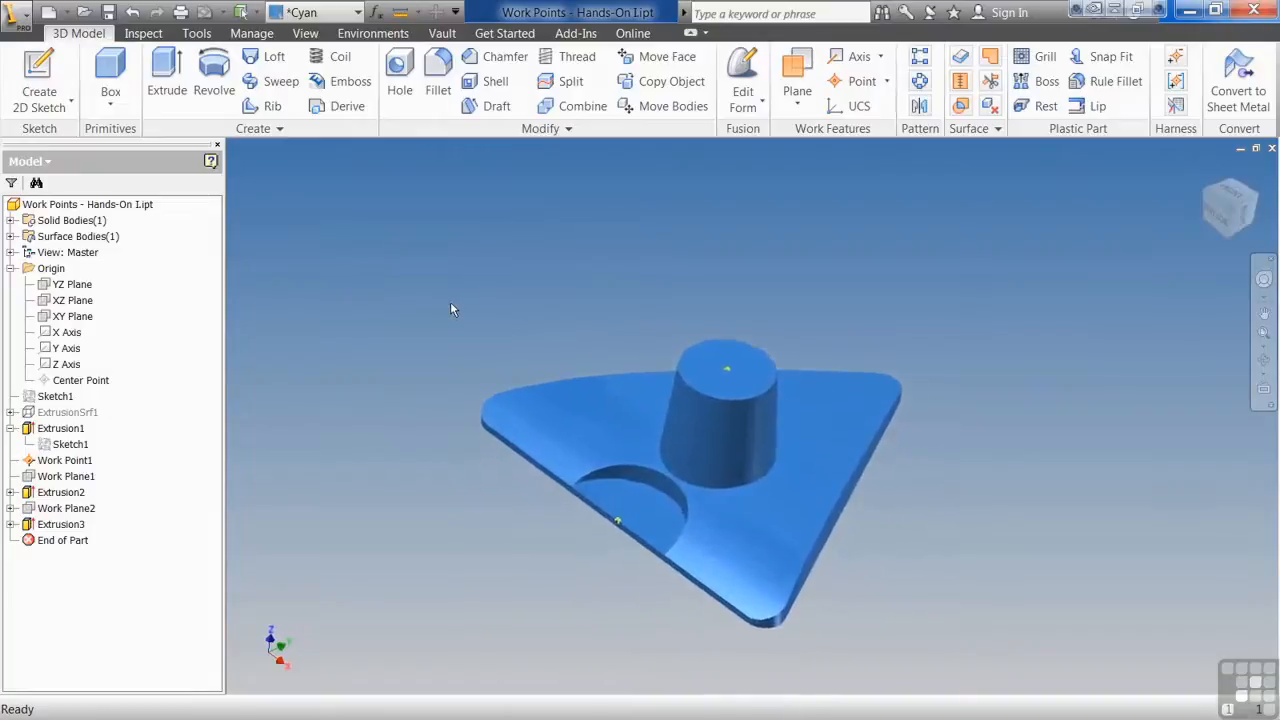